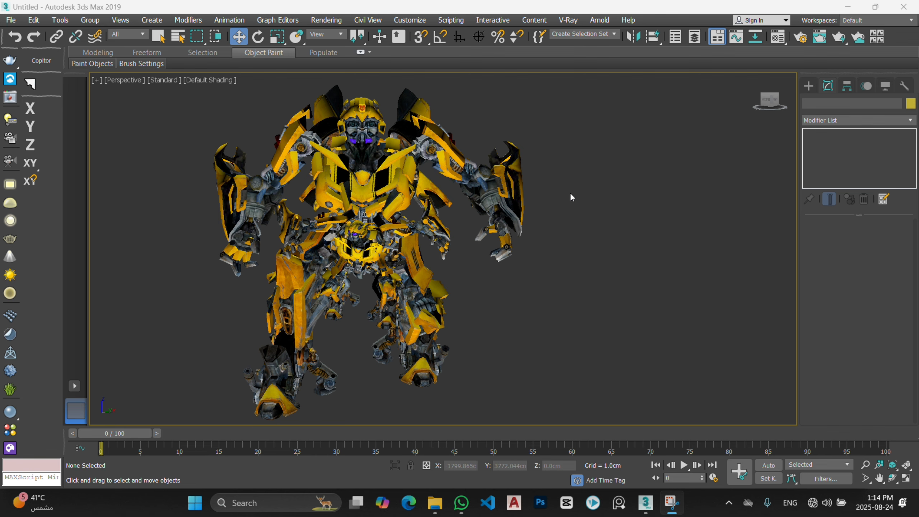
- Create a plane about 872 cm long and 899 cm wide around the robot in the top view
{"action": "middle_click_drag", "start_coordinate": [570, 194], "coordinate": [499, 191]}
{"action": "scroll", "coordinate": [568, 216], "scroll_direction": "down", "scroll_amount": 3}
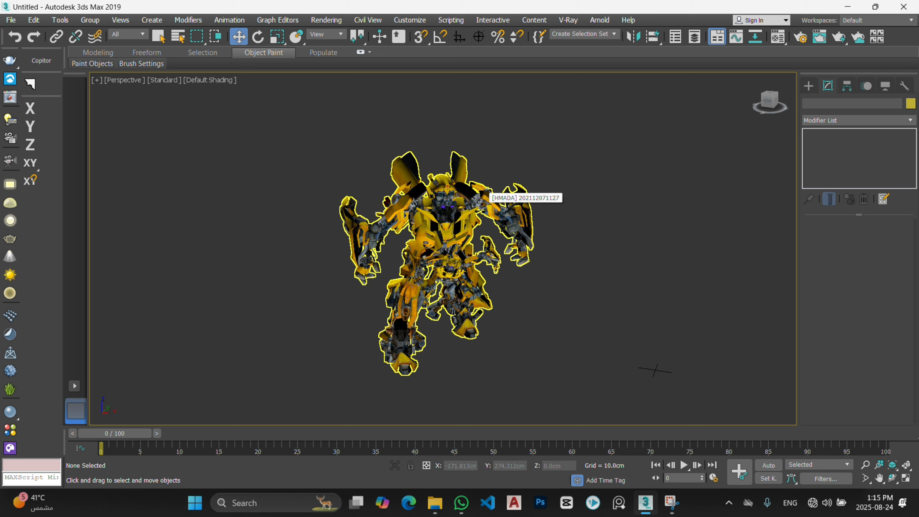
{"action": "left_click", "coordinate": [809, 85]}
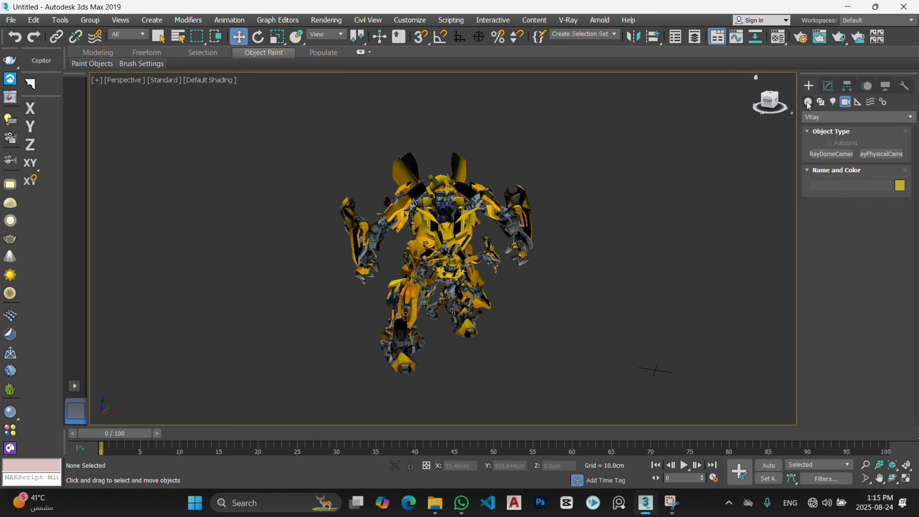
{"action": "left_click", "coordinate": [808, 103]}
{"action": "left_click", "coordinate": [880, 204]}
{"action": "scroll", "coordinate": [408, 204], "scroll_direction": "down", "scroll_amount": 2}
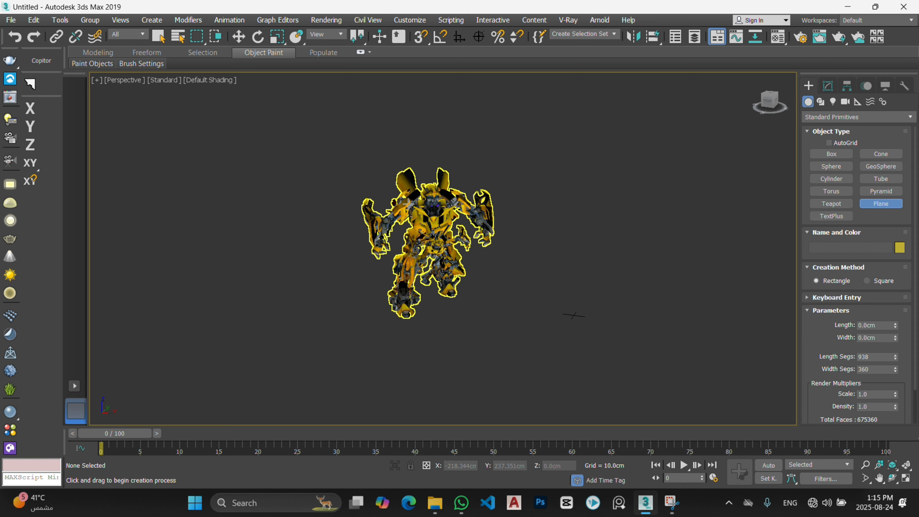
{"action": "key", "text": "t"}
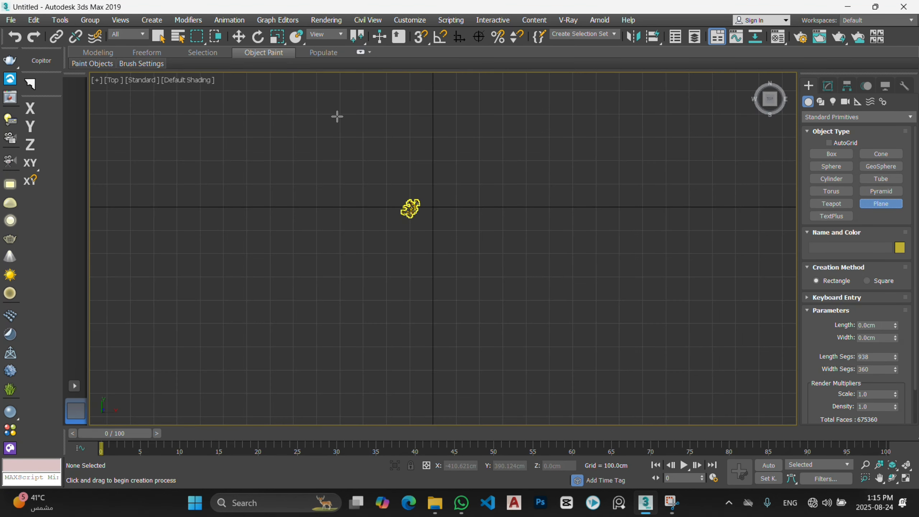
{"action": "left_click_drag", "start_coordinate": [313, 117], "coordinate": [527, 314]}
{"action": "scroll", "coordinate": [398, 201], "scroll_direction": "up", "scroll_amount": 2}
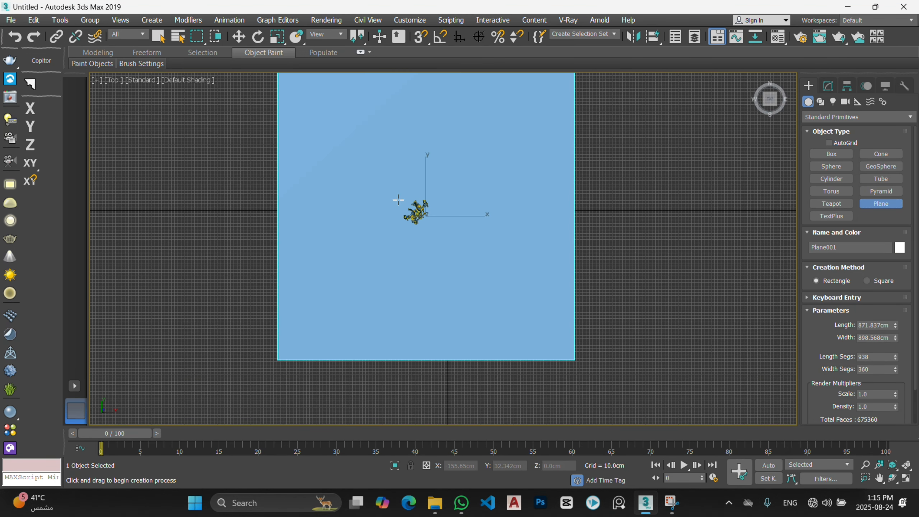
- Turn on edged faces to examine the plane's segment density from above, and return to the perspective view
{"action": "key", "text": "F4"}
{"action": "scroll", "coordinate": [474, 236], "scroll_direction": "up", "scroll_amount": 8}
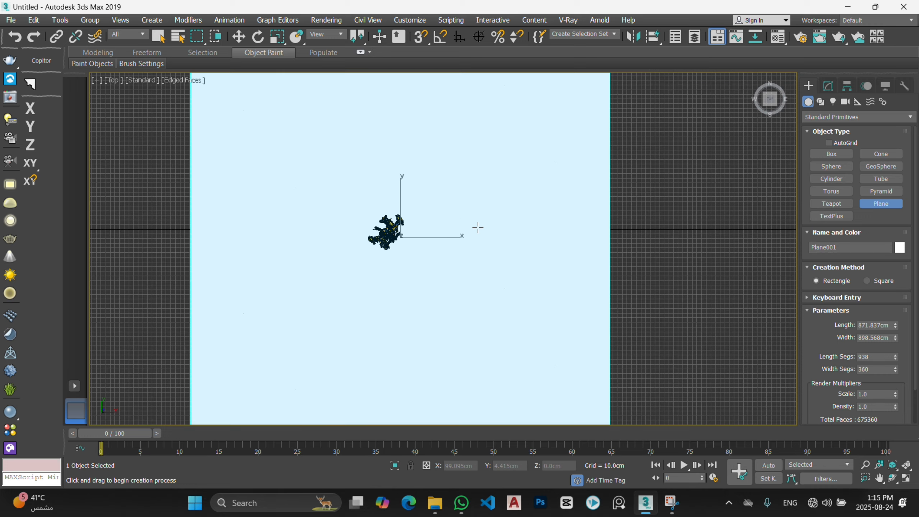
{"action": "scroll", "coordinate": [446, 220], "scroll_direction": "down", "scroll_amount": 4}
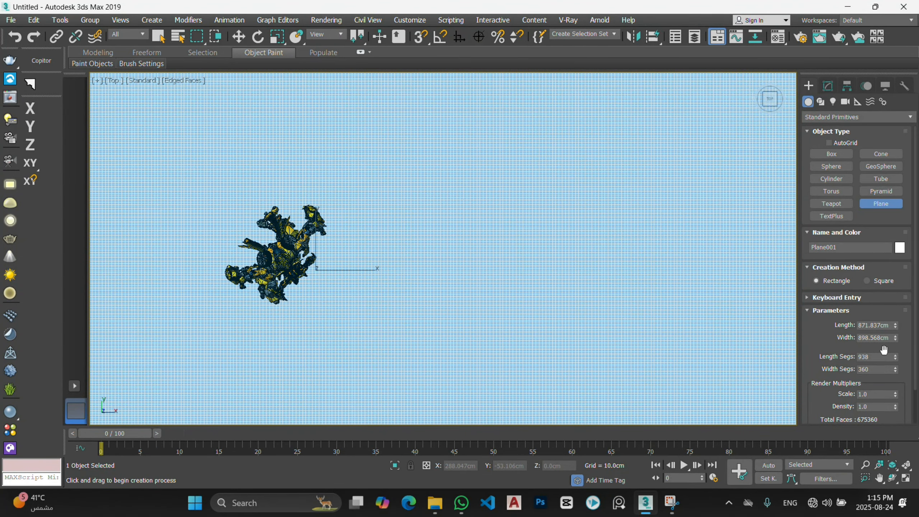
{"action": "scroll", "coordinate": [563, 307], "scroll_direction": "down", "scroll_amount": 3}
{"action": "key", "text": "x"}
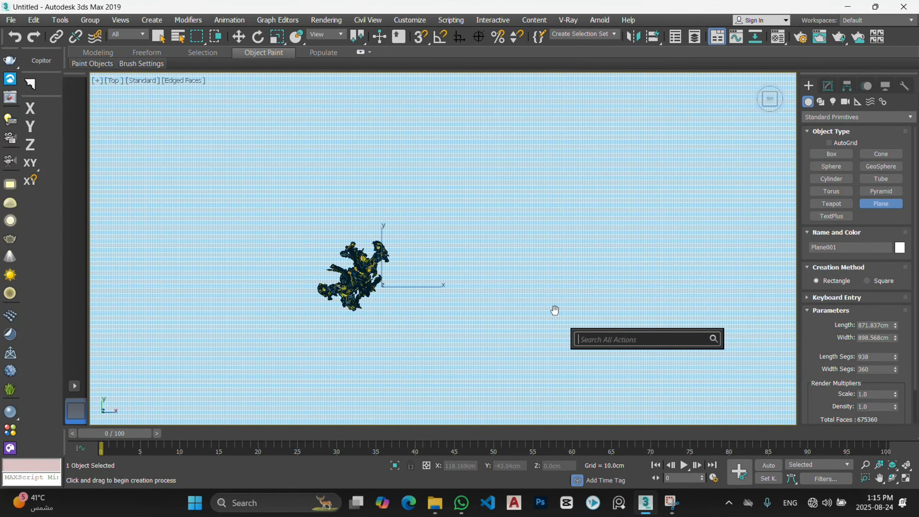
{"action": "key", "text": "Escape"}
{"action": "middle_click_drag", "start_coordinate": [554, 311], "coordinate": [484, 246], "text": "alt"}
{"action": "key", "text": "p"}
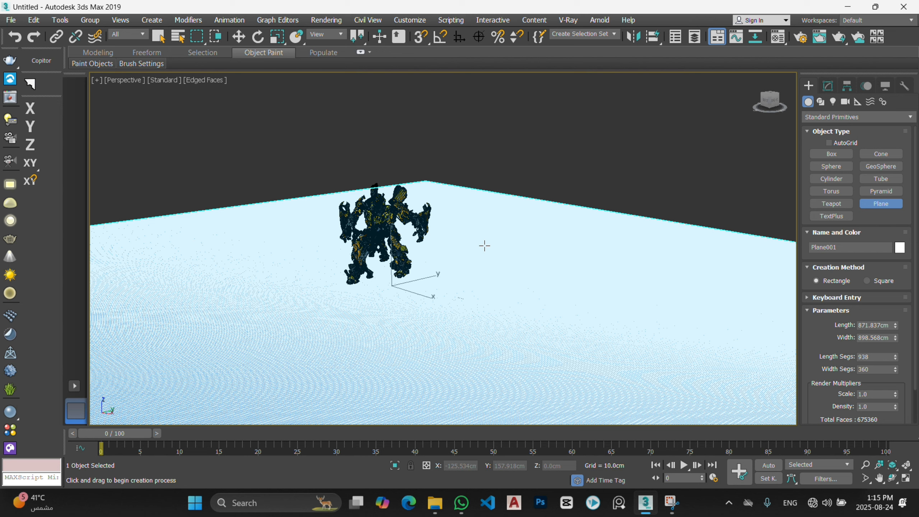
- Apply a Displace modifier to the ground plane
{"action": "left_click", "coordinate": [828, 87]}
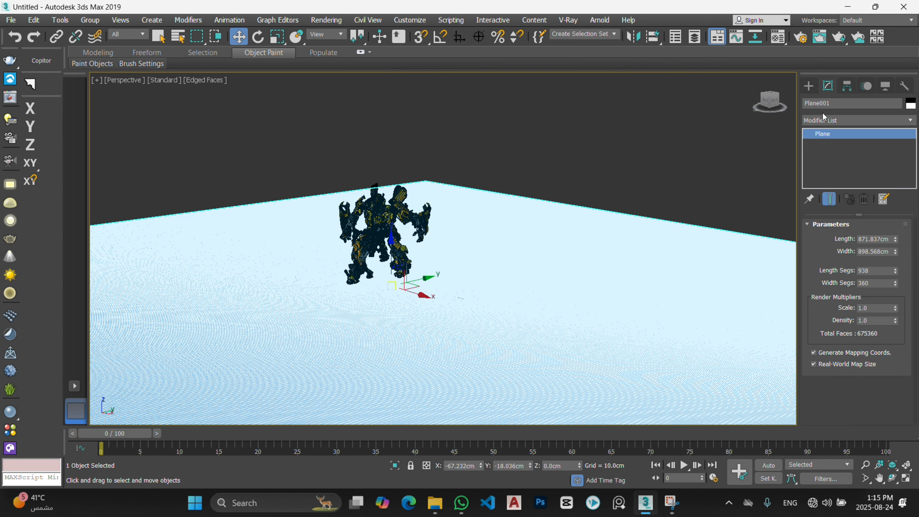
{"action": "left_click", "coordinate": [820, 120]}
{"action": "scroll", "coordinate": [820, 125], "scroll_direction": "down", "scroll_amount": 12}
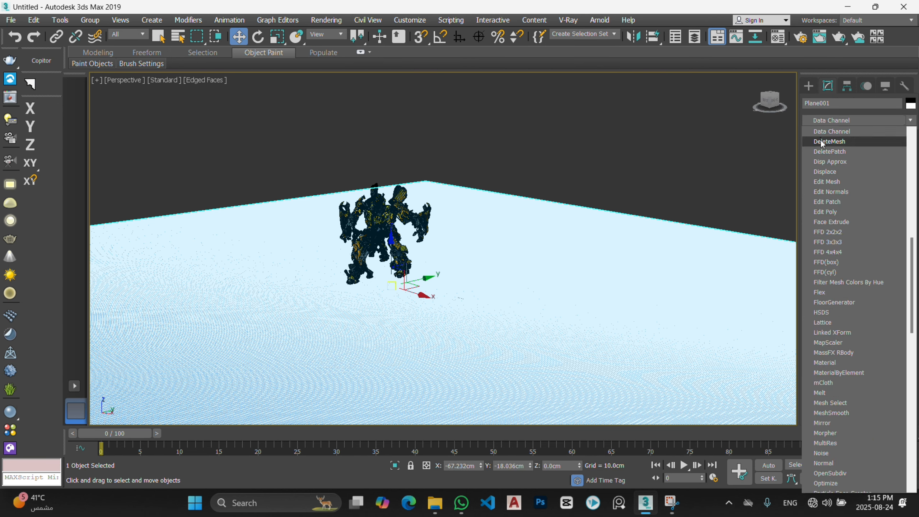
{"action": "left_click", "coordinate": [805, 172]}
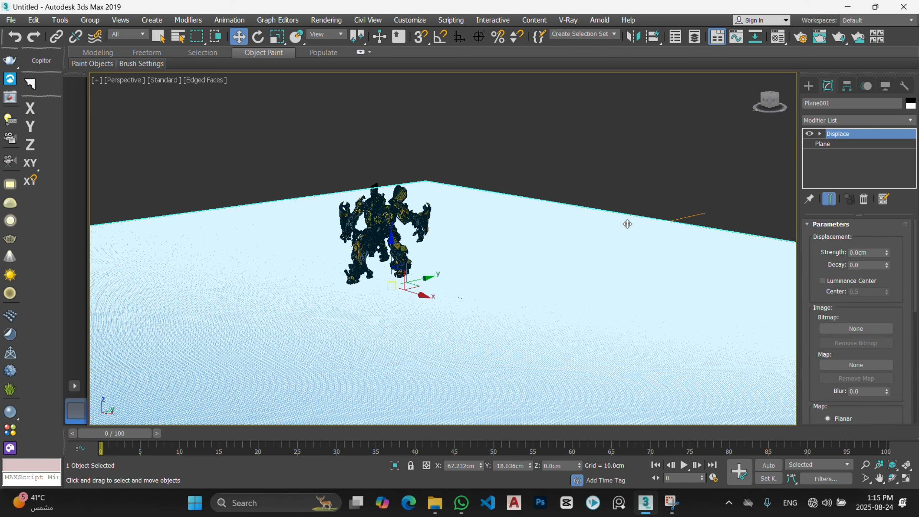
{"action": "middle_click_drag", "start_coordinate": [627, 224], "coordinate": [594, 221], "text": "alt"}
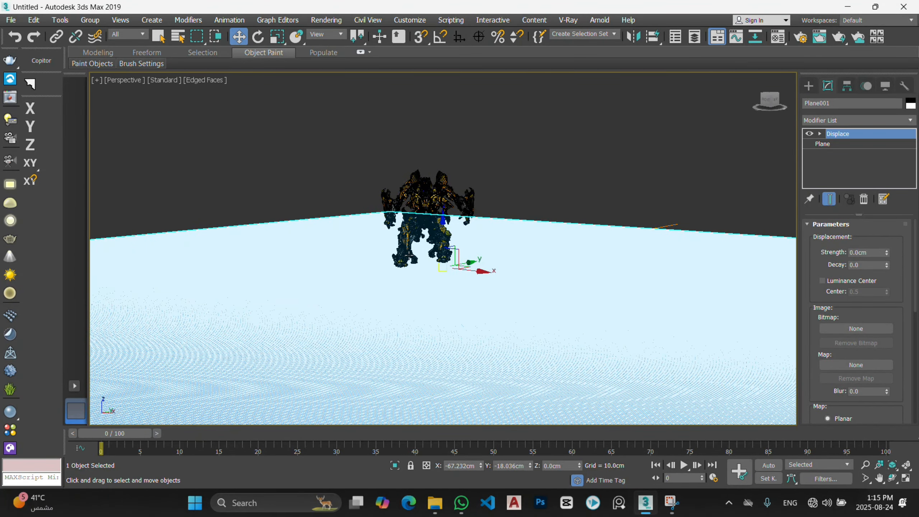
{"action": "middle_click_drag", "start_coordinate": [408, 255], "coordinate": [454, 269], "text": "alt"}
{"action": "scroll", "coordinate": [456, 273], "scroll_direction": "up", "scroll_amount": 3}
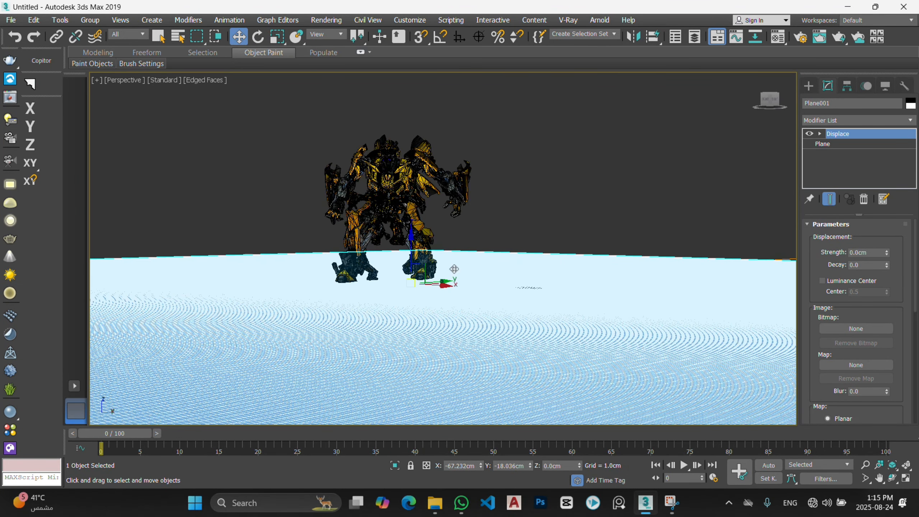
- Load image 22 from the max\VRAY SUN\Map folder on drive D as the Displace modifier's bitmap
{"action": "left_click", "coordinate": [836, 328]}
{"action": "left_click", "coordinate": [43, 222]}
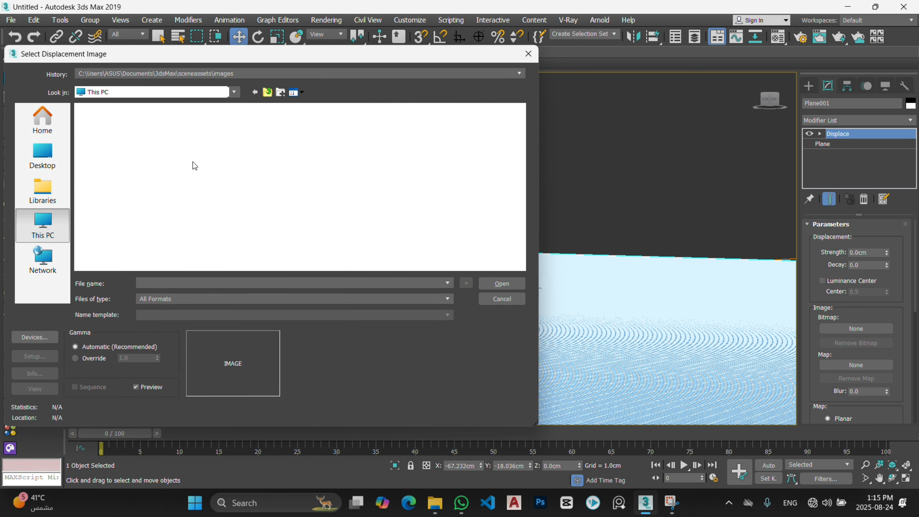
{"action": "double_click", "coordinate": [278, 127]}
{"action": "scroll", "coordinate": [195, 188], "scroll_direction": "down", "scroll_amount": 1}
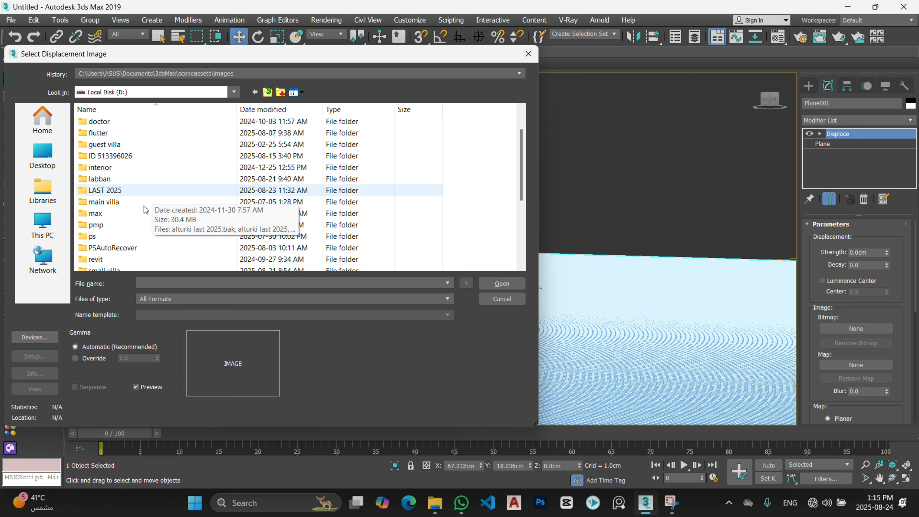
{"action": "double_click", "coordinate": [111, 213]}
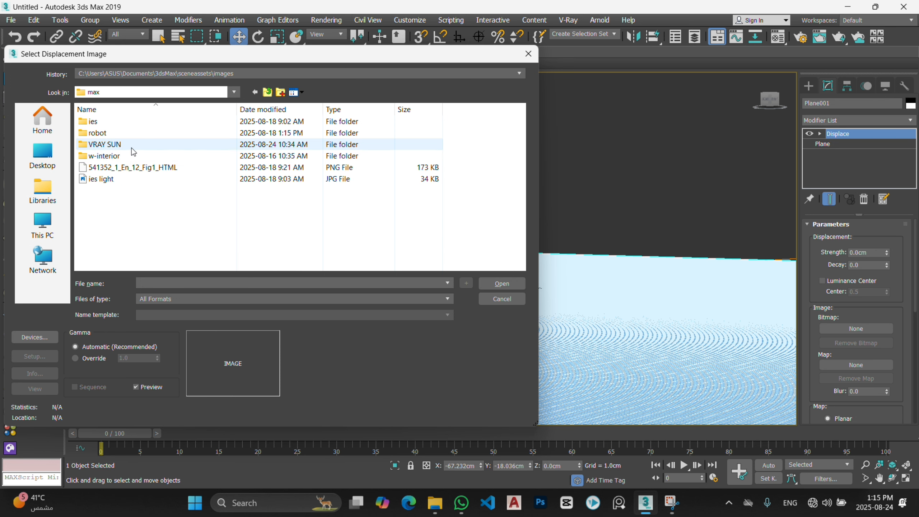
{"action": "double_click", "coordinate": [132, 146]}
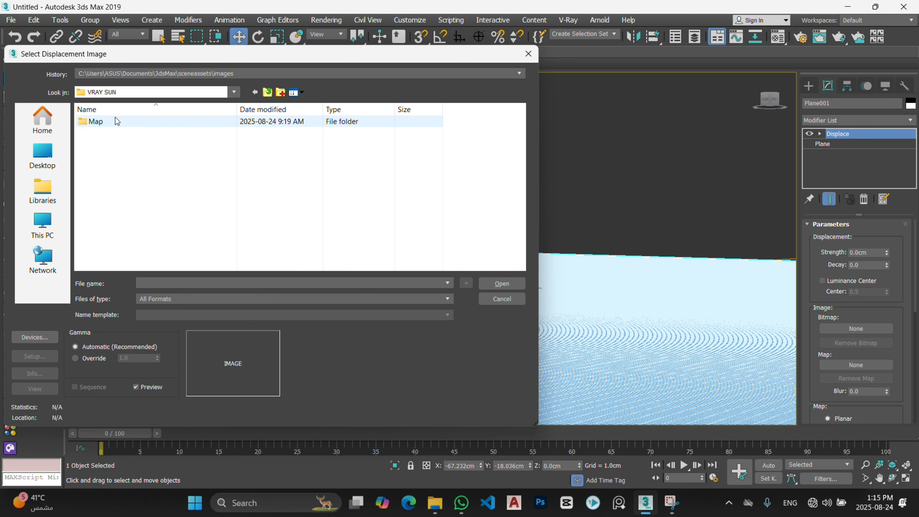
{"action": "double_click", "coordinate": [117, 122]}
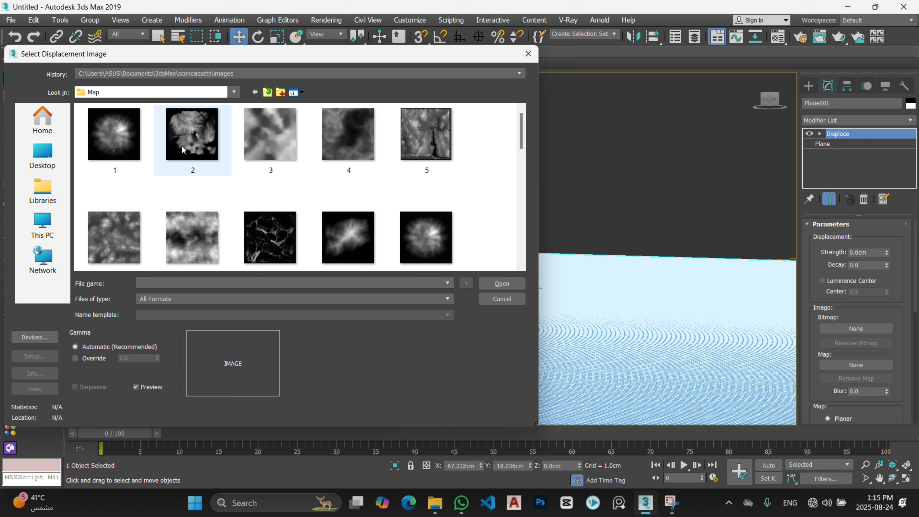
{"action": "scroll", "coordinate": [354, 144], "scroll_direction": "down", "scroll_amount": 10}
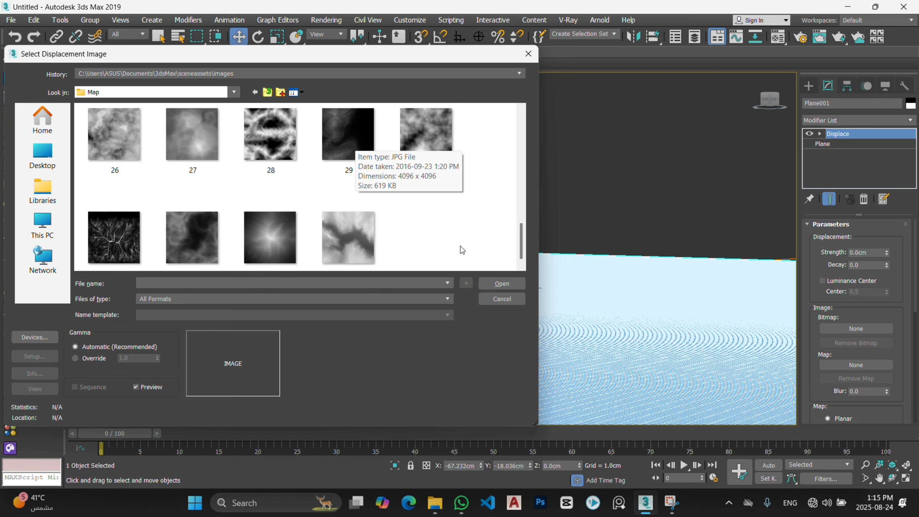
{"action": "scroll", "coordinate": [460, 246], "scroll_direction": "up", "scroll_amount": 1}
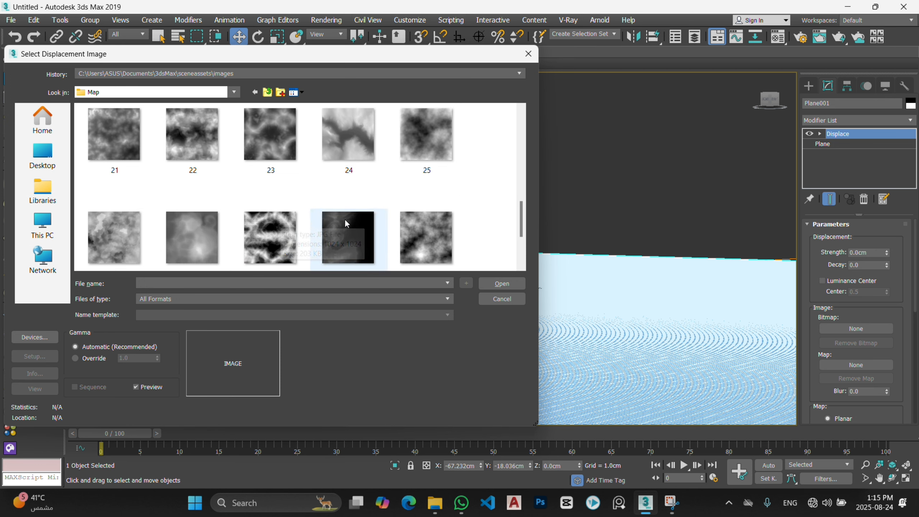
{"action": "double_click", "coordinate": [195, 131]}
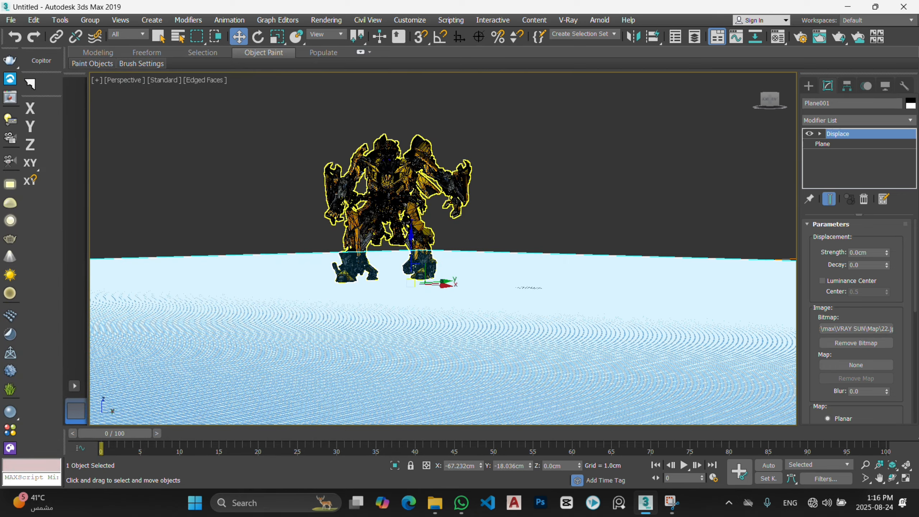
- Turn off the edged-face display and set the displacement strength to 50 cm
{"action": "middle_click_drag", "start_coordinate": [396, 258], "coordinate": [389, 263], "text": "alt"}
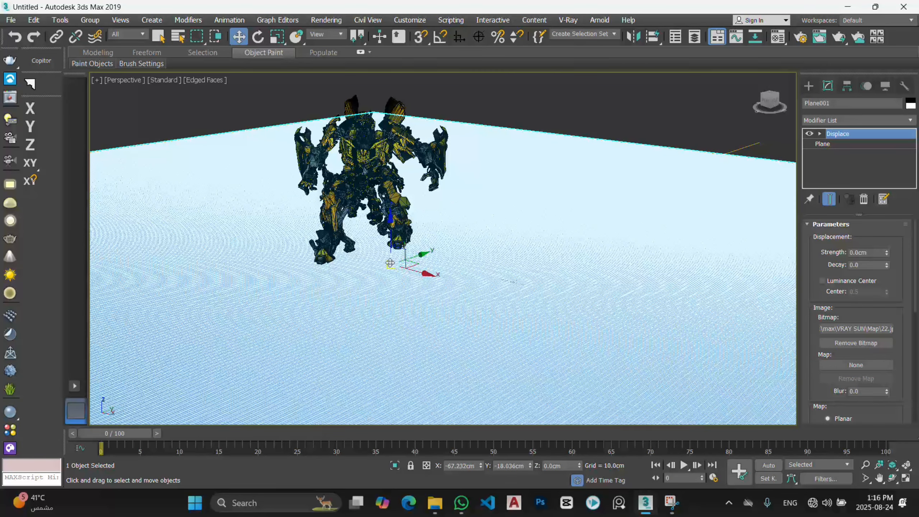
{"action": "key", "text": "F4"}
{"action": "scroll", "coordinate": [390, 262], "scroll_direction": "down", "scroll_amount": 2}
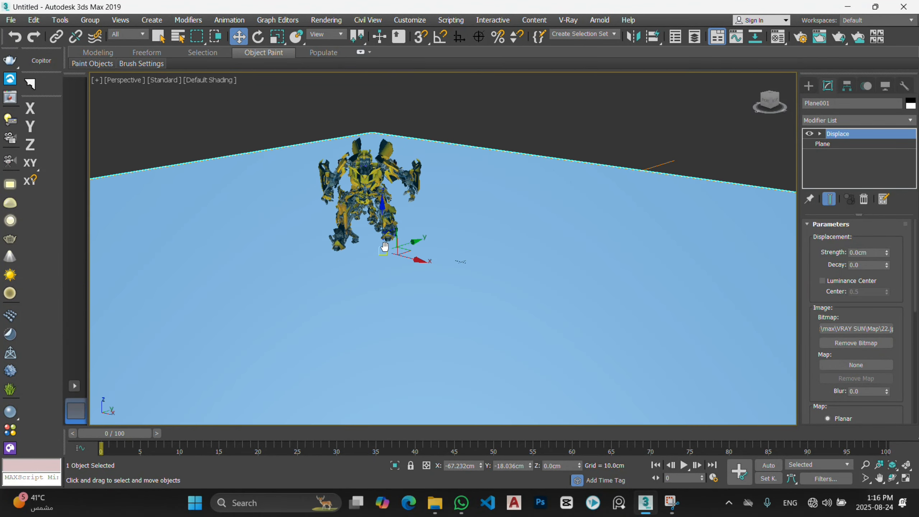
{"action": "double_click", "coordinate": [868, 256]}
{"action": "middle_click_drag", "start_coordinate": [449, 214], "coordinate": [479, 210], "text": "alt"}
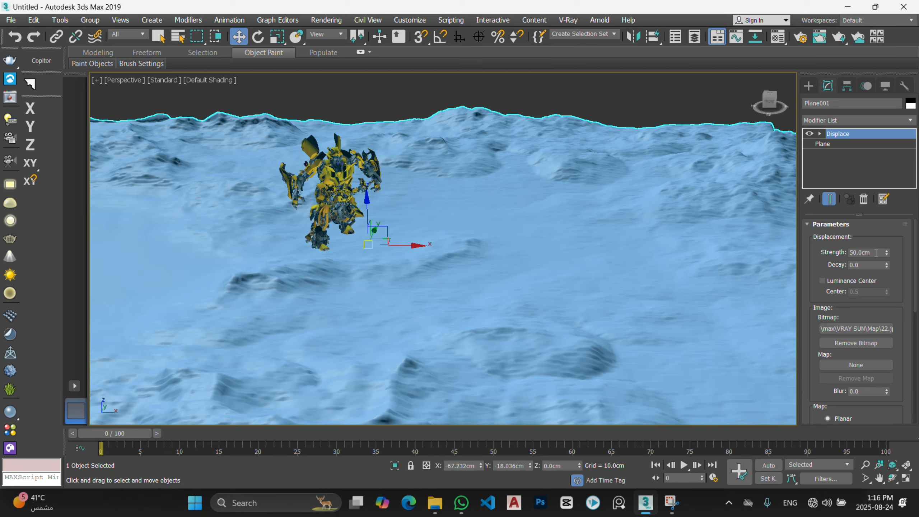
- Raise the plane's displacement strength to 120 cm to try taller mountains around the robot
{"action": "left_click_drag", "start_coordinate": [887, 251], "coordinate": [883, 186]}
{"action": "middle_click_drag", "start_coordinate": [365, 247], "coordinate": [457, 270], "text": "alt"}
{"action": "scroll", "coordinate": [460, 248], "scroll_direction": "up", "scroll_amount": 3}
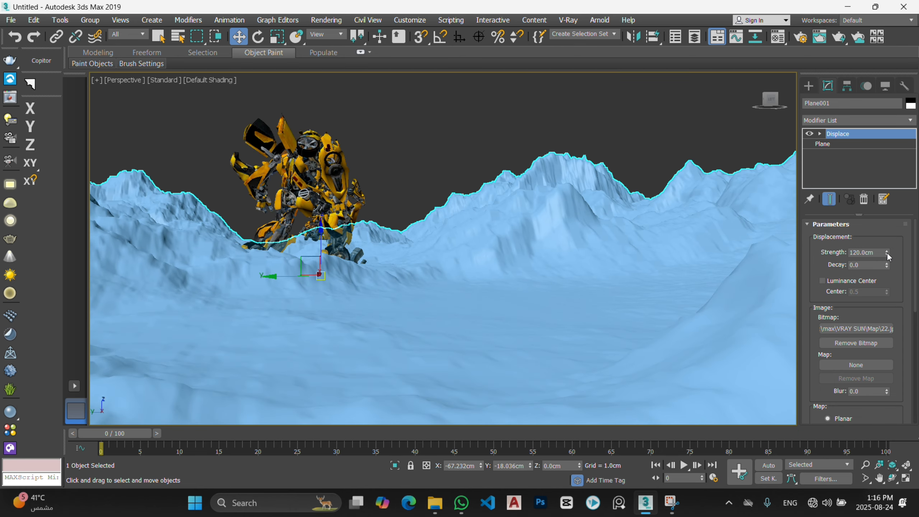
- Lower the displacement strength to about 90 cm and set the planar map's length to about 772 cm and width to about 1060 cm
{"action": "left_click_drag", "start_coordinate": [886, 252], "coordinate": [916, 364]}
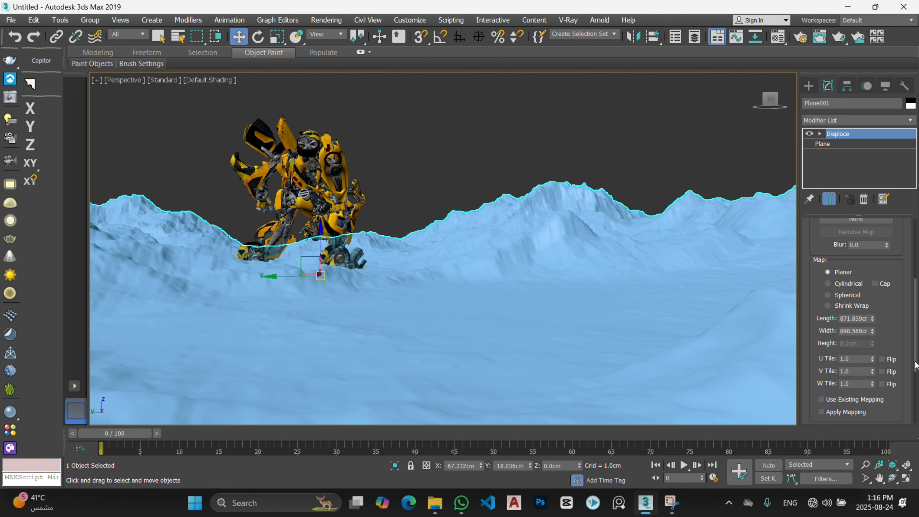
{"action": "left_click_drag", "start_coordinate": [871, 318], "coordinate": [874, 246]}
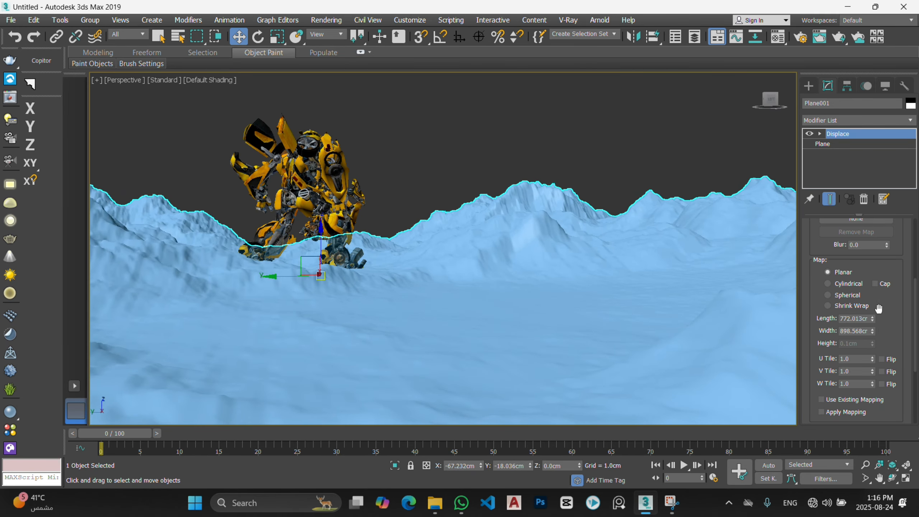
{"action": "left_click_drag", "start_coordinate": [870, 329], "coordinate": [759, 295]}
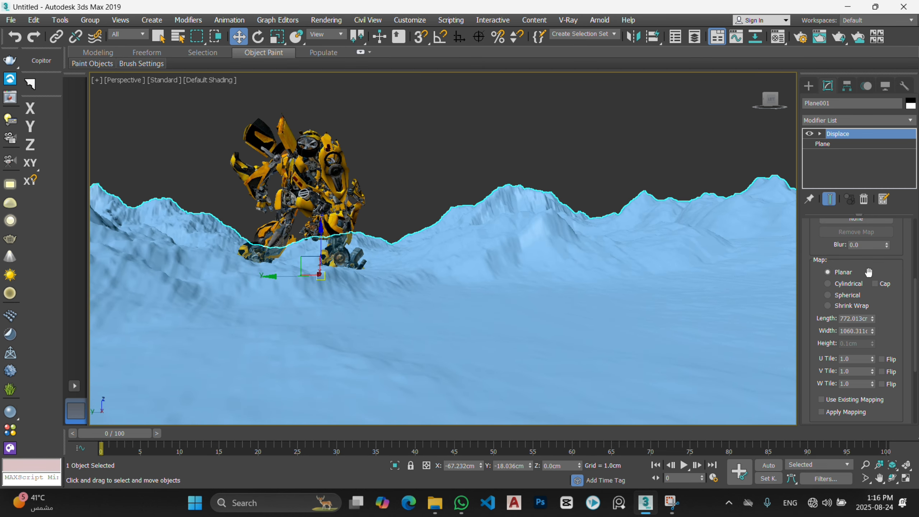
- Raise the displacement strength for taller peaks and enlarge the planar map to about 1065 cm long and 1262 cm wide
{"action": "scroll", "coordinate": [868, 272], "scroll_direction": "up", "scroll_amount": 8}
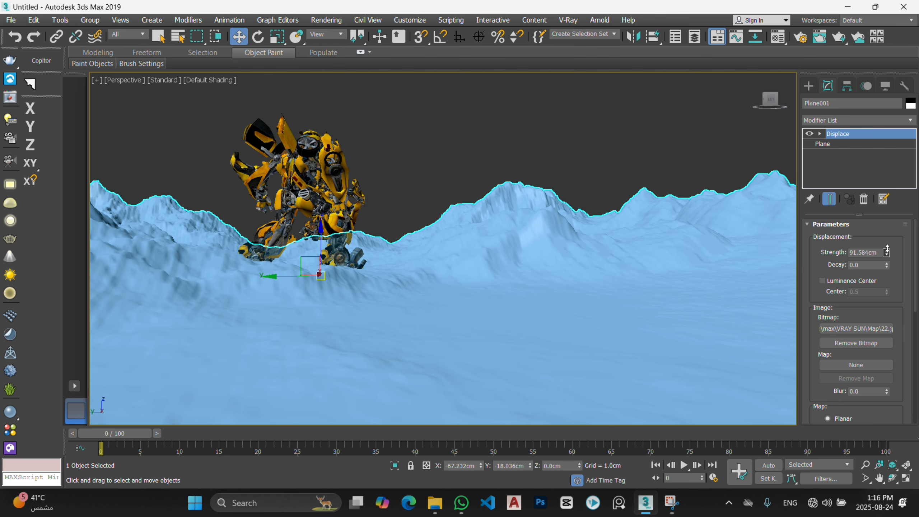
{"action": "left_click_drag", "start_coordinate": [886, 250], "coordinate": [887, 224]}
{"action": "scroll", "coordinate": [882, 357], "scroll_direction": "down", "scroll_amount": 3}
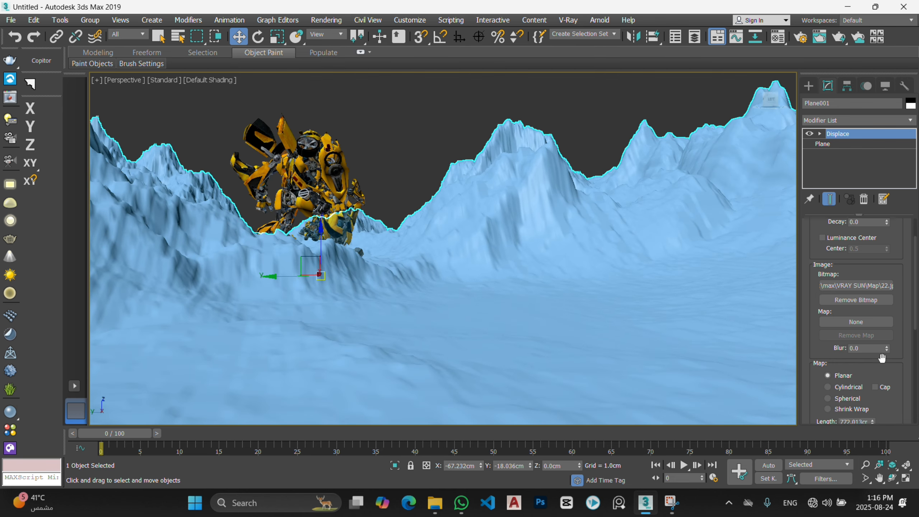
{"action": "scroll", "coordinate": [882, 358], "scroll_direction": "down", "scroll_amount": 3}
{"action": "mouse_move", "coordinate": [869, 332]}
{"action": "left_mouse_down"}
{"action": "mouse_move", "coordinate": [870, 293]}
{"action": "mouse_move", "coordinate": [873, 337]}
{"action": "mouse_move", "coordinate": [872, 320]}
{"action": "left_mouse_up"}
{"action": "middle_click_drag", "start_coordinate": [544, 299], "coordinate": [611, 325]}
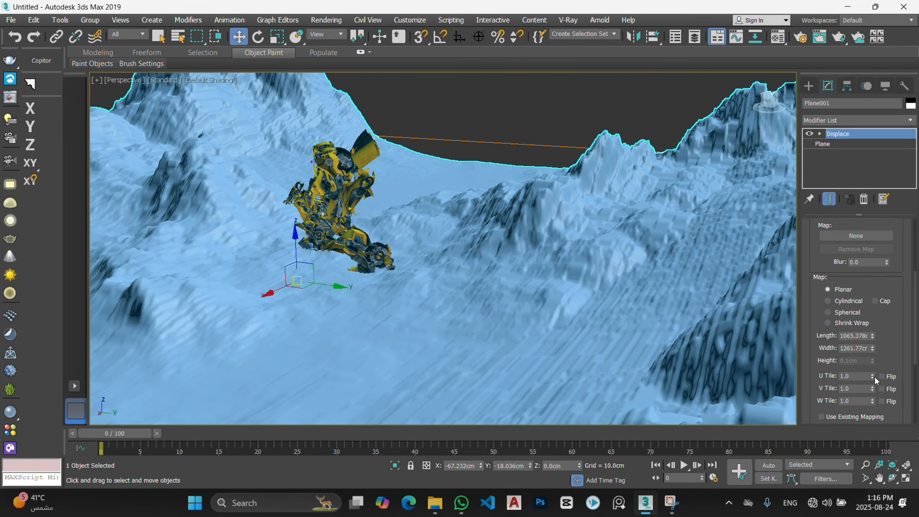
- Set the displacement map's U tiling to 1.12 and V tiling to 0.61
{"action": "left_click_drag", "start_coordinate": [871, 376], "coordinate": [874, 406]}
{"action": "scroll", "coordinate": [496, 277], "scroll_direction": "down", "scroll_amount": 3}
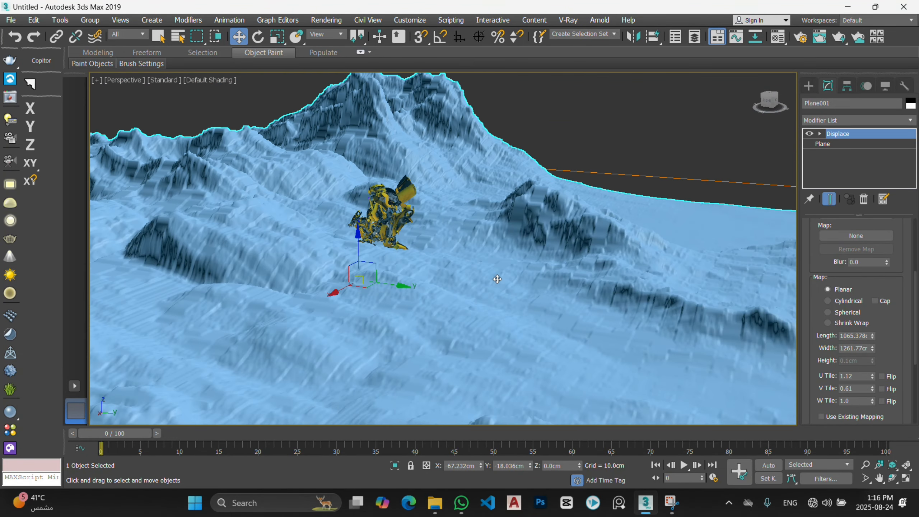
{"action": "middle_click_drag", "start_coordinate": [496, 277], "coordinate": [492, 298]}
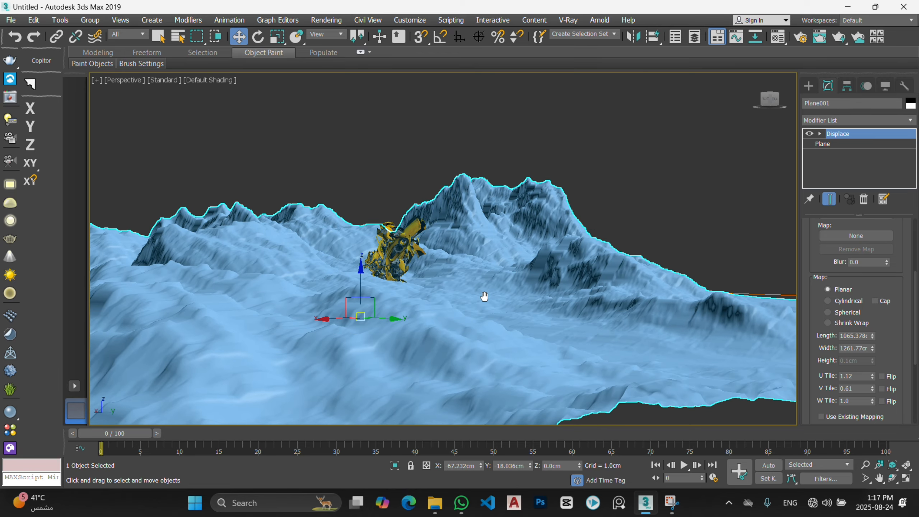
- Frame the robot against the mountains in a low perspective view and display the safe frame
{"action": "scroll", "coordinate": [428, 279], "scroll_direction": "up", "scroll_amount": 5}
{"action": "middle_click_drag", "start_coordinate": [429, 278], "coordinate": [493, 261]}
{"action": "scroll", "coordinate": [539, 279], "scroll_direction": "up", "scroll_amount": 3}
{"action": "key", "text": "shift+f"}
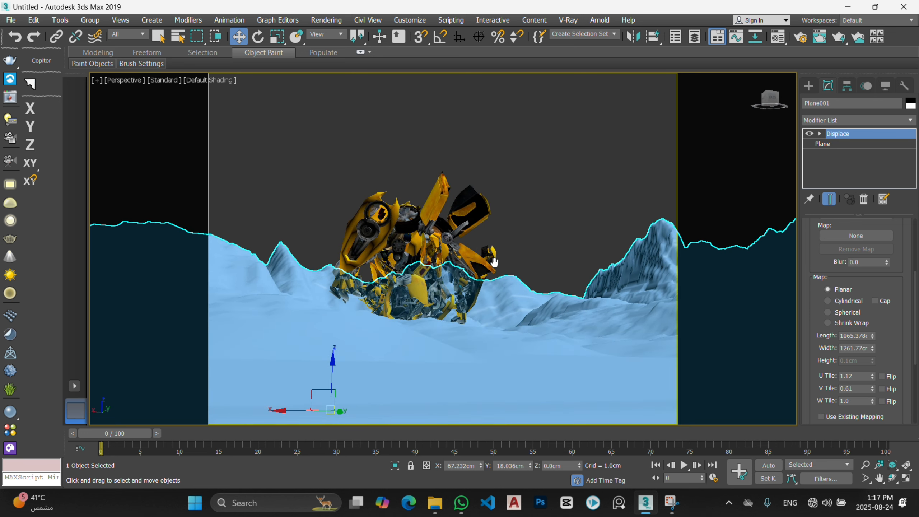
- Rotate the robot group about its Z axis until its front faces the view
{"action": "scroll", "coordinate": [484, 264], "scroll_direction": "up", "scroll_amount": 4}
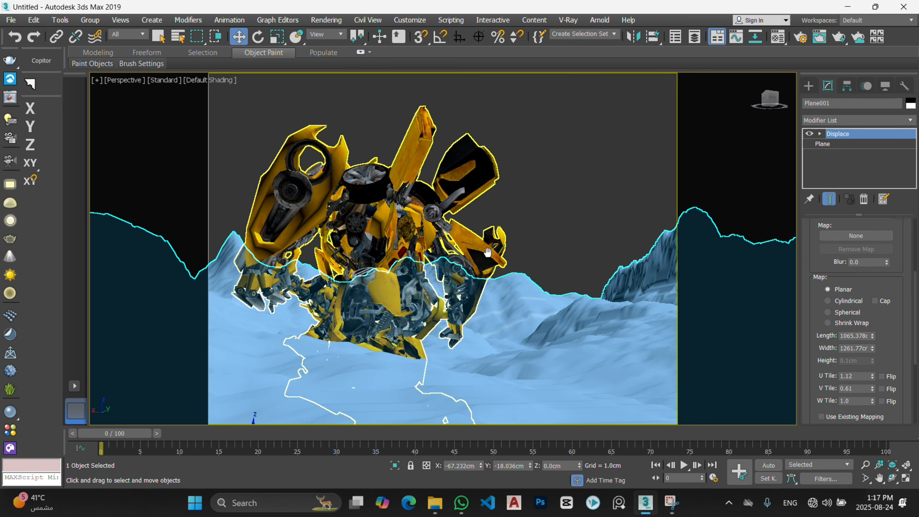
{"action": "left_click", "coordinate": [452, 248]}
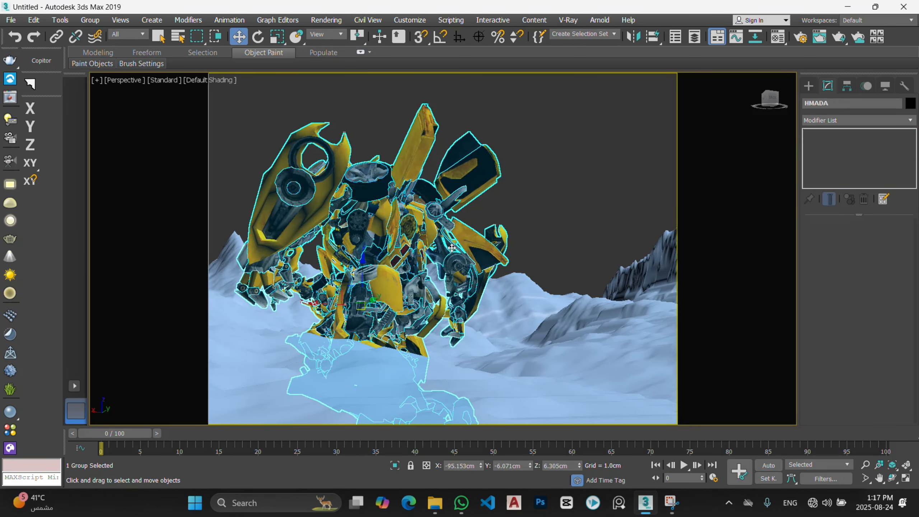
{"action": "left_click", "coordinate": [257, 37]}
{"action": "left_click_drag", "start_coordinate": [357, 299], "coordinate": [478, 296]}
{"action": "left_click", "coordinate": [575, 160]}
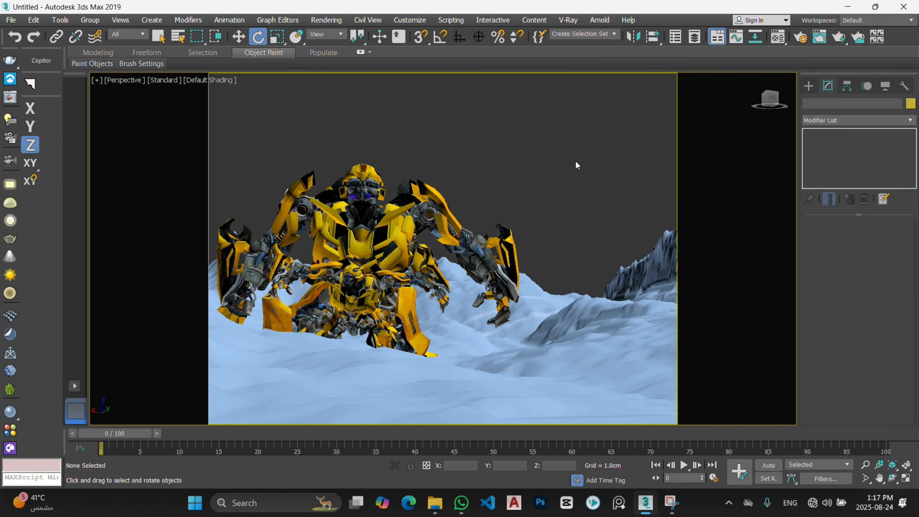
- Raise the robot group vertically until most of its legs stand above the snowy terrain
{"action": "left_click", "coordinate": [377, 242]}
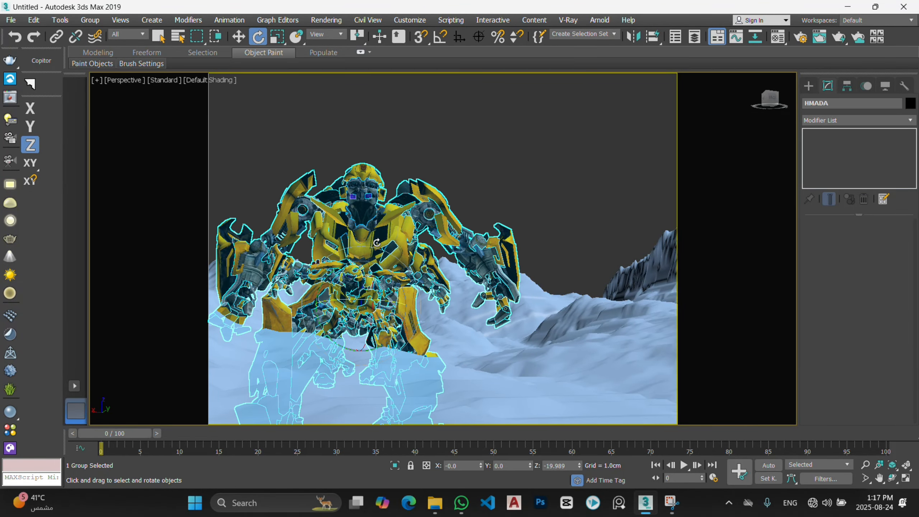
{"action": "left_click", "coordinate": [555, 126]}
{"action": "left_click", "coordinate": [377, 231]}
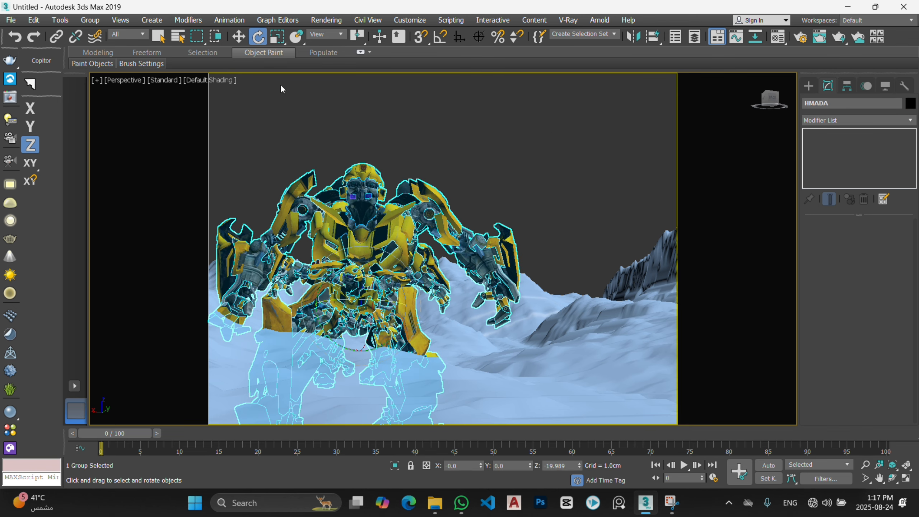
{"action": "left_click", "coordinate": [238, 37]}
{"action": "left_click_drag", "start_coordinate": [361, 279], "coordinate": [373, 223]}
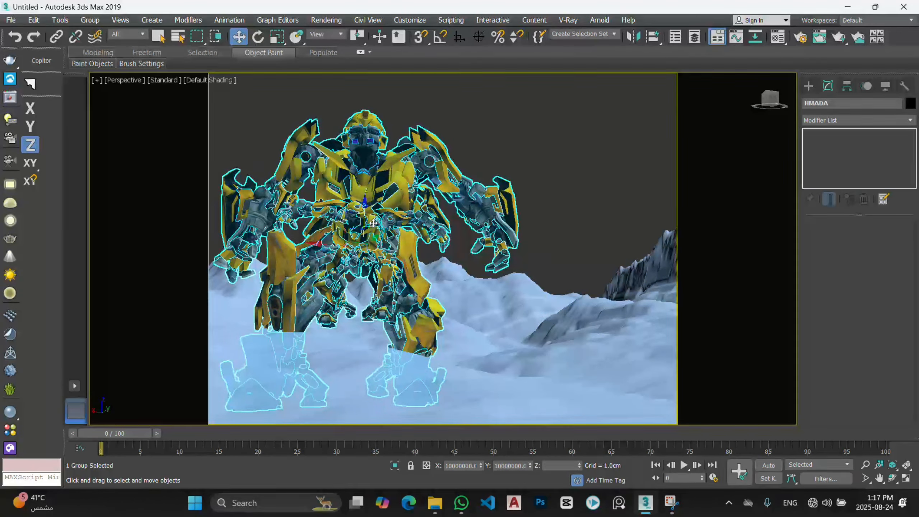
{"action": "left_click", "coordinate": [579, 111]}
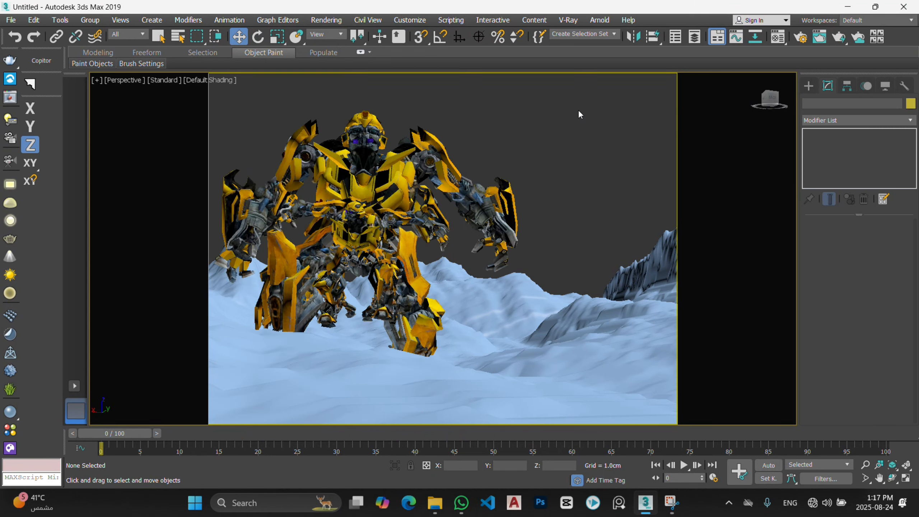
- Create a physical camera that matches the current perspective view
{"action": "key", "text": "ctrl+c"}
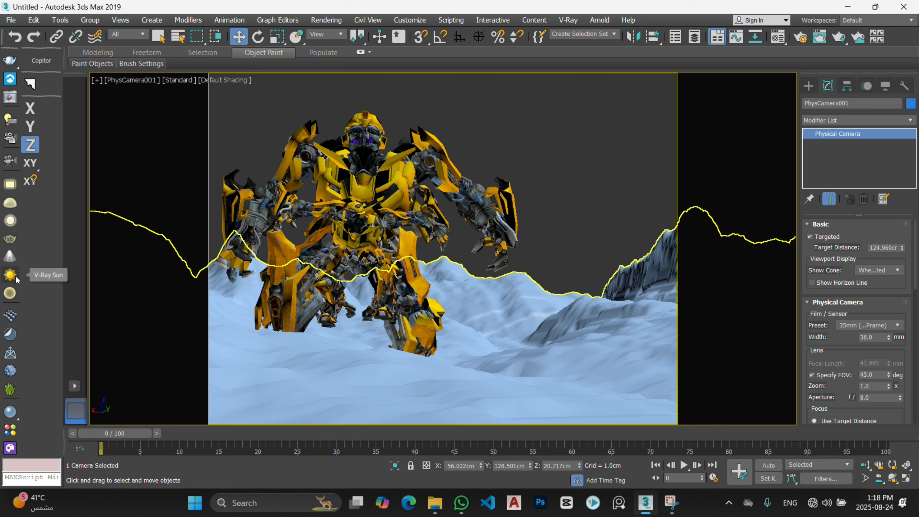
- Place a VRaySun in the top view, aimed from the terrain behind the robot towards it, and add the VRaySky environment map
{"action": "left_click", "coordinate": [808, 86]}
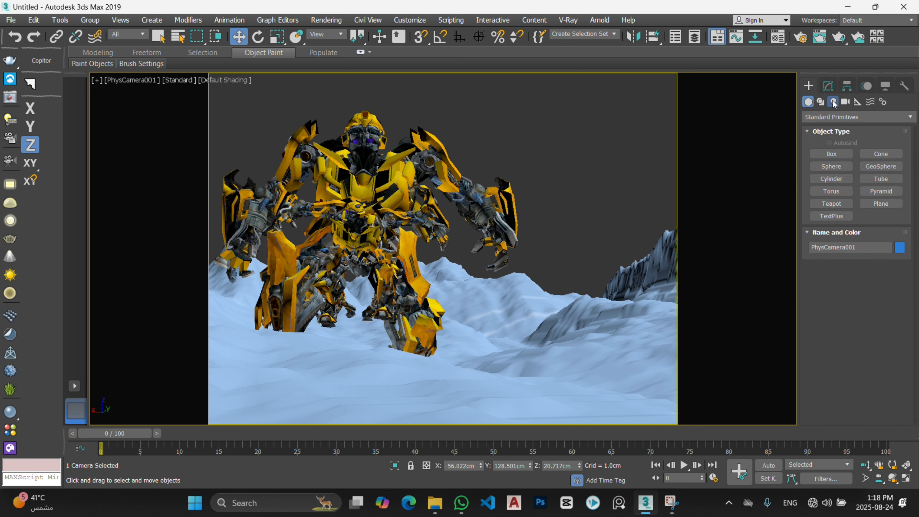
{"action": "left_click", "coordinate": [833, 102]}
{"action": "left_click", "coordinate": [837, 118]}
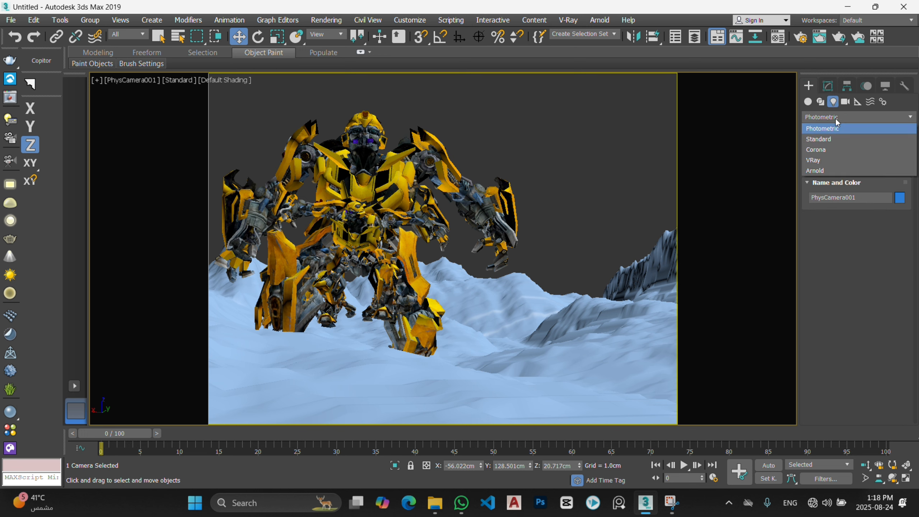
{"action": "left_click", "coordinate": [868, 160]}
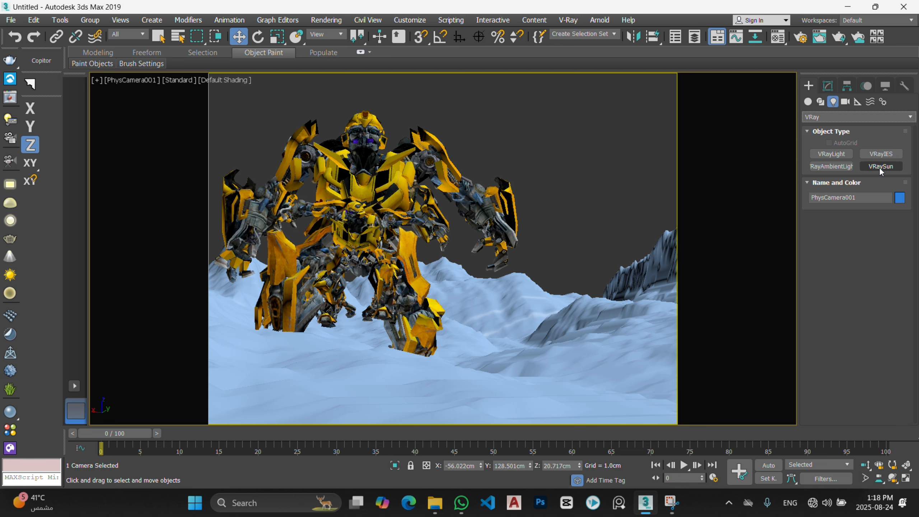
{"action": "left_click", "coordinate": [881, 167]}
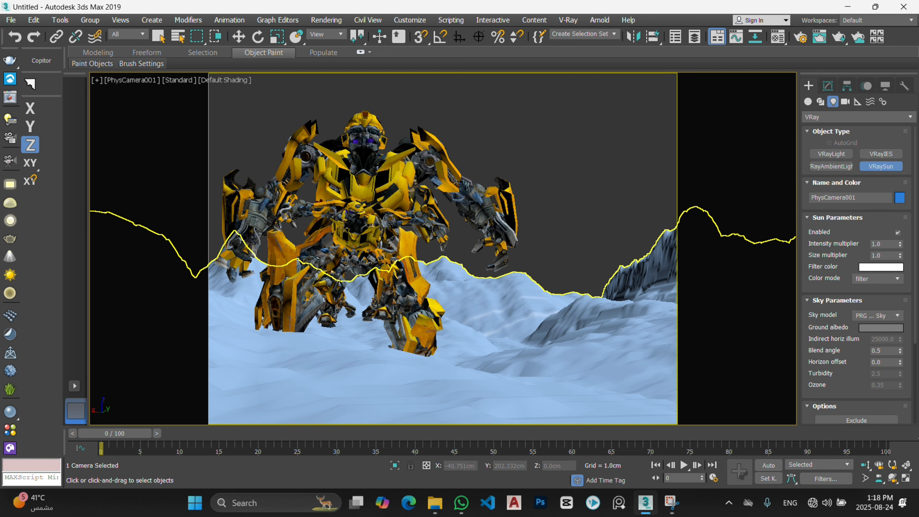
{"action": "key", "text": "t"}
{"action": "scroll", "coordinate": [343, 227], "scroll_direction": "down", "scroll_amount": 10}
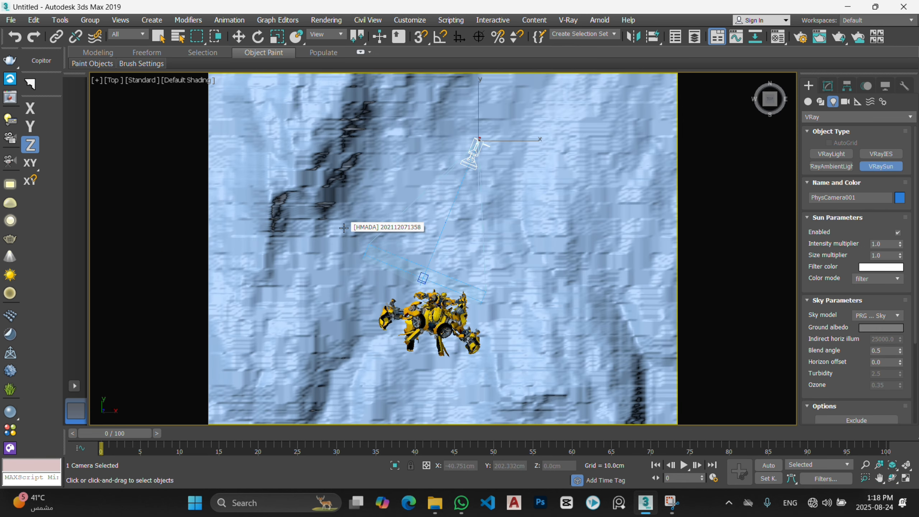
{"action": "middle_click_drag", "start_coordinate": [347, 260], "coordinate": [398, 212]}
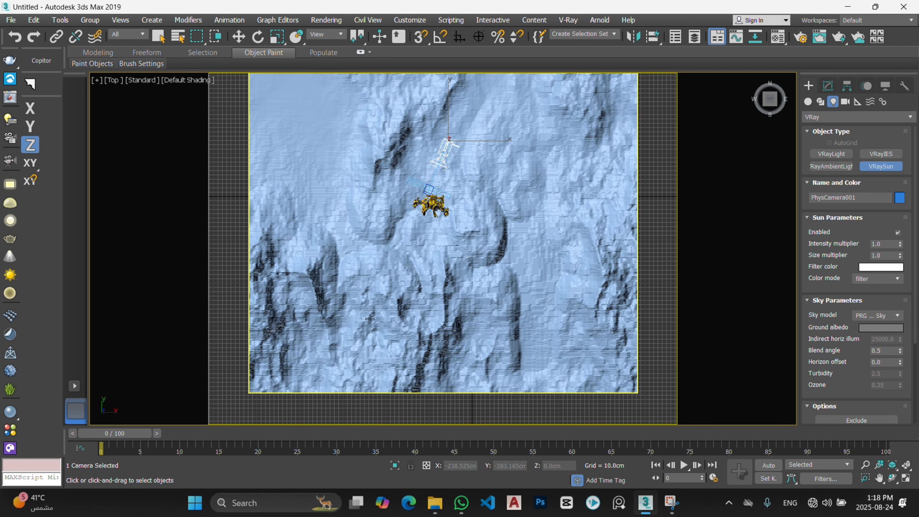
{"action": "left_click_drag", "start_coordinate": [369, 319], "coordinate": [429, 188]}
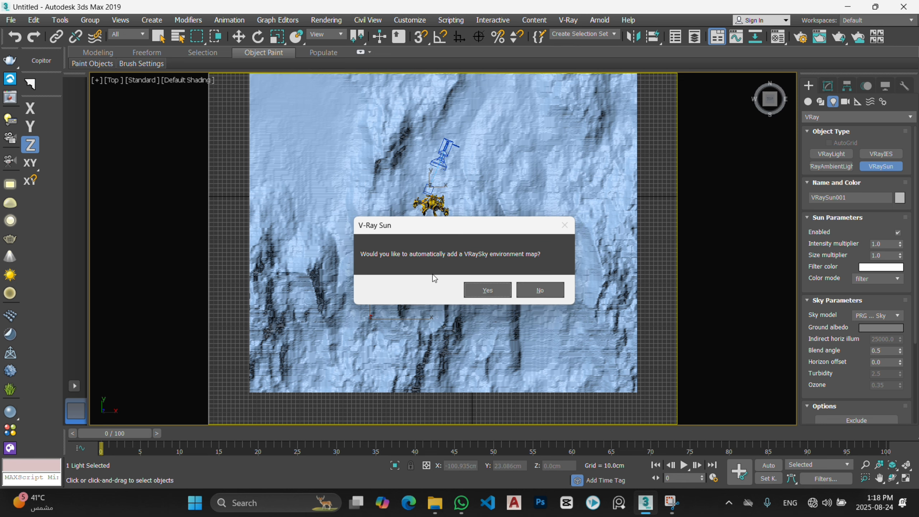
{"action": "left_click", "coordinate": [485, 290]}
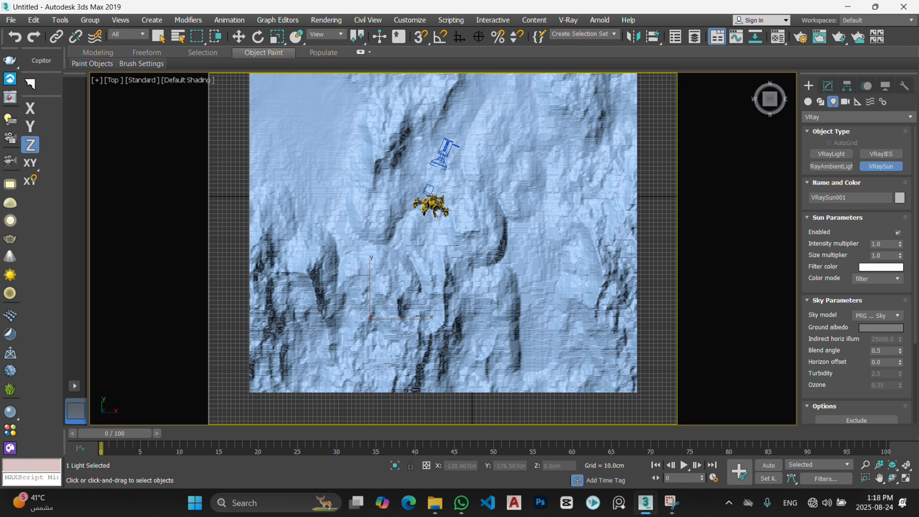
- Raise the V-Ray sun to about 237 cm and place it in the open sky beside the robot in the camera view
{"action": "middle_click_drag", "start_coordinate": [484, 283], "coordinate": [387, 292], "text": "alt"}
{"action": "key", "text": "w"}
{"action": "left_click_drag", "start_coordinate": [346, 284], "coordinate": [347, 197]}
{"action": "key", "text": "c"}
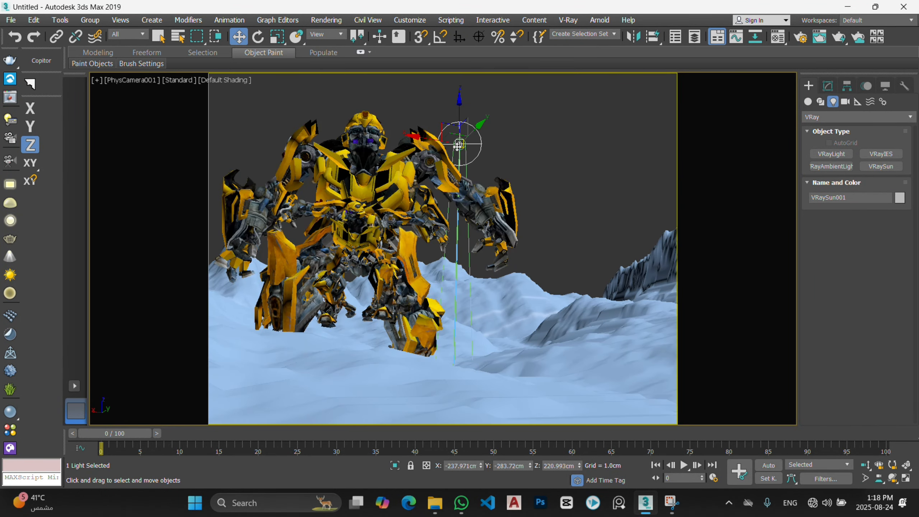
{"action": "left_click_drag", "start_coordinate": [468, 140], "coordinate": [561, 124]}
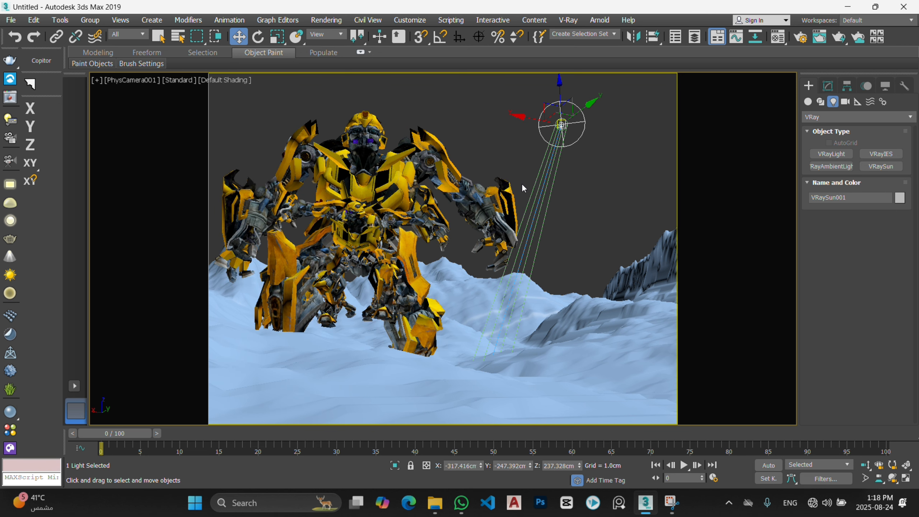
- Test-render the camera view, select its physical camera and start an interactive V-Ray render
{"action": "key", "text": "shift+q"}
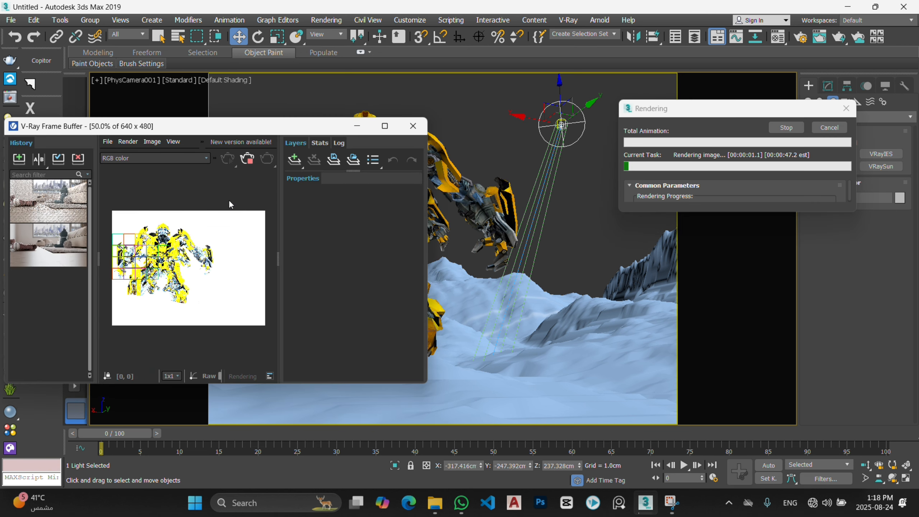
{"action": "left_click", "coordinate": [253, 157]}
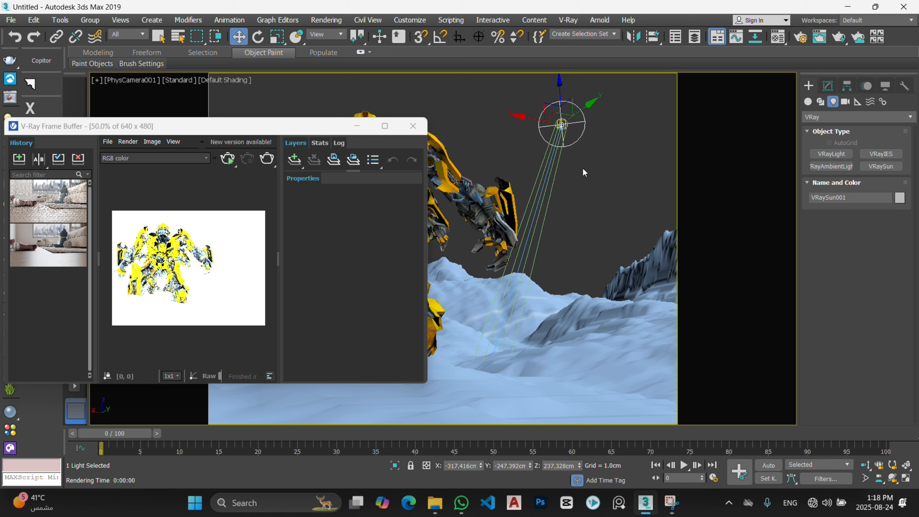
{"action": "left_click", "coordinate": [152, 90]}
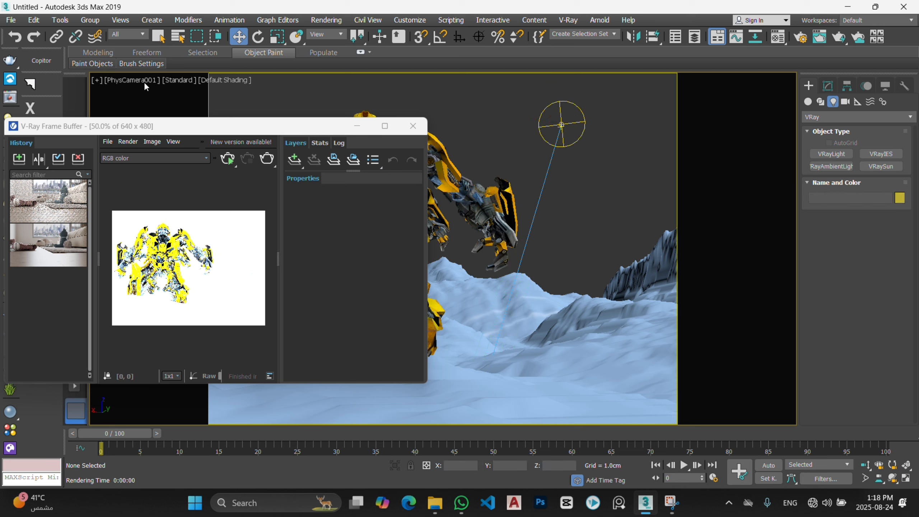
{"action": "left_click", "coordinate": [143, 80]}
{"action": "left_click", "coordinate": [185, 299]}
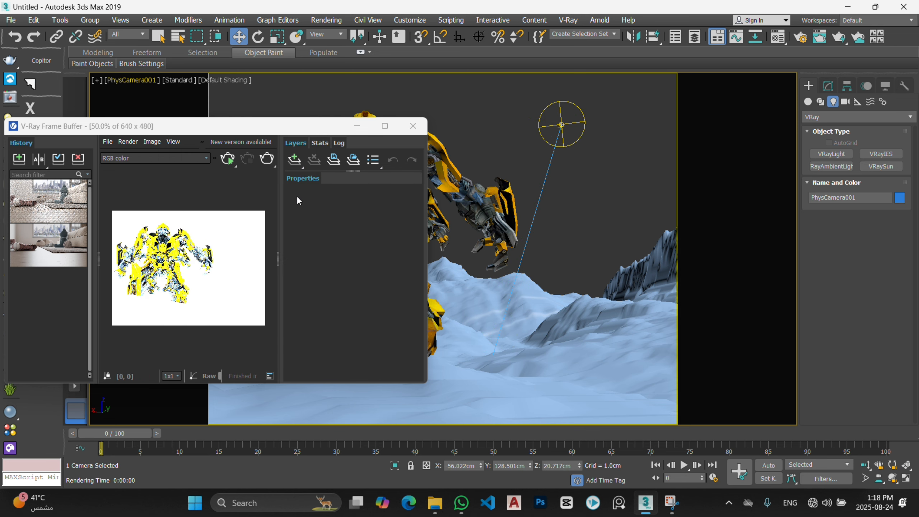
{"action": "left_click", "coordinate": [227, 159]}
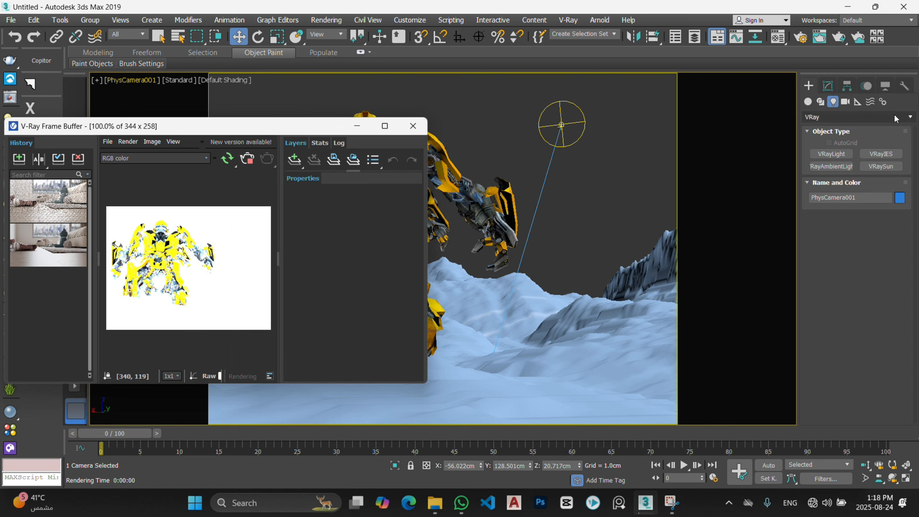
- Set the physical camera's target exposure to 14 EV
{"action": "left_click", "coordinate": [826, 87]}
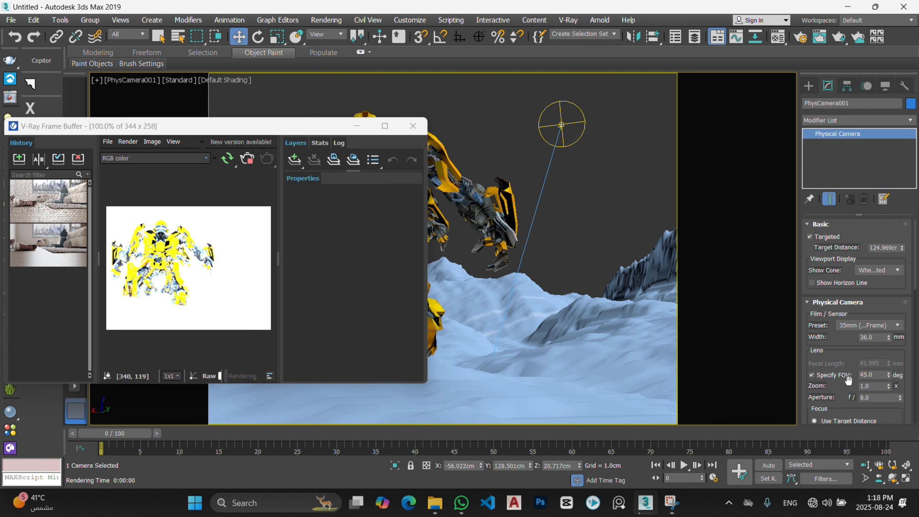
{"action": "scroll", "coordinate": [838, 342], "scroll_direction": "down", "scroll_amount": 10}
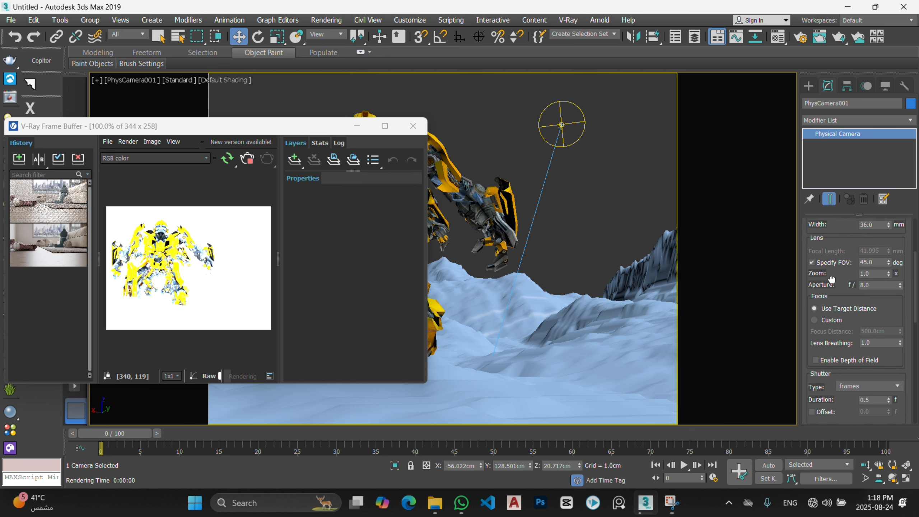
{"action": "left_click_drag", "start_coordinate": [840, 403], "coordinate": [838, 293]}
{"action": "left_click", "coordinate": [878, 350]}
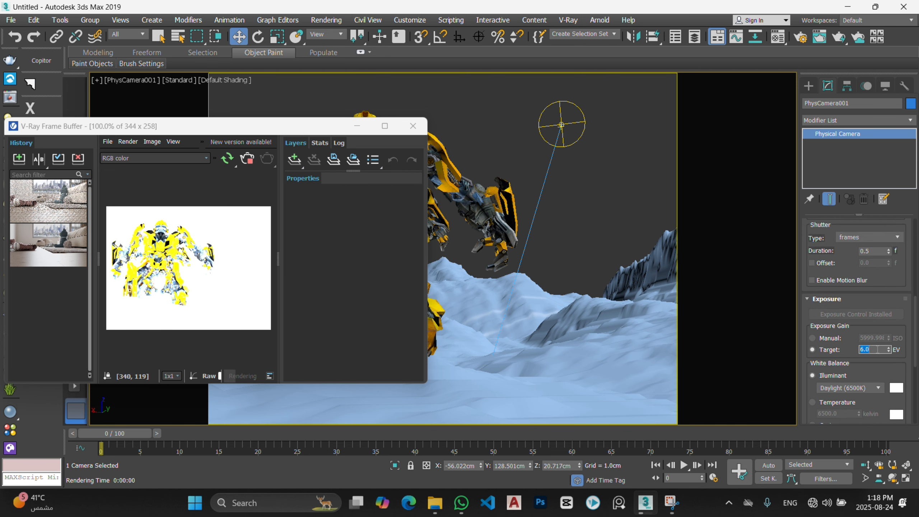
{"action": "type", "text": "14"}
{"action": "key", "text": "Return"}
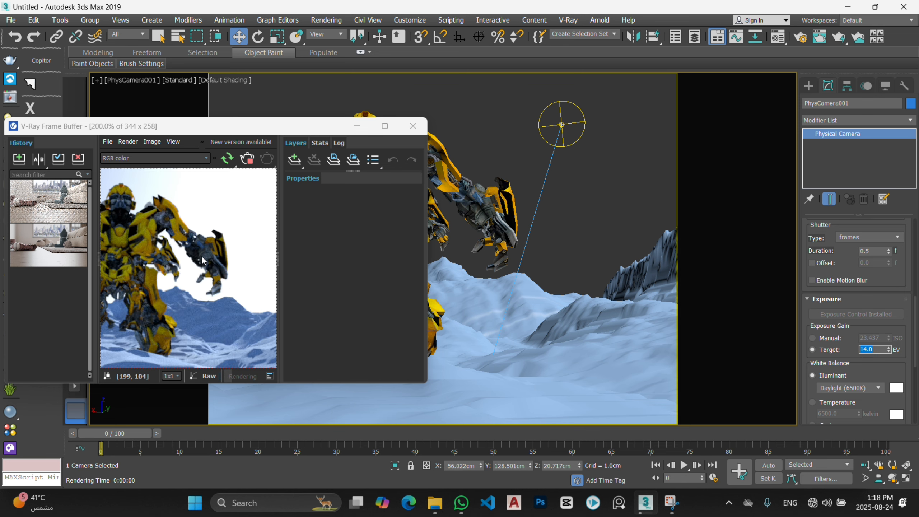
- Try a target exposure of 15 EV on the camera and set it back to 14 EV
{"action": "type", "text": "15"}
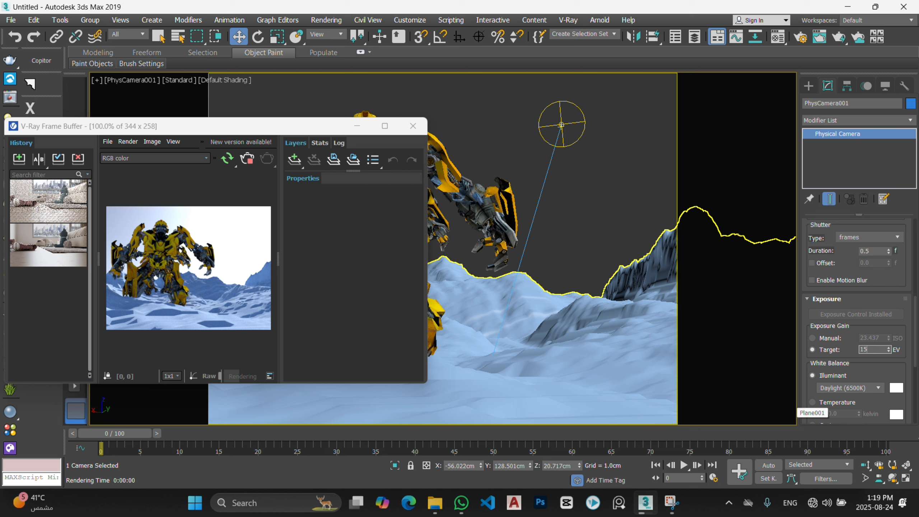
{"action": "key", "text": "Return"}
{"action": "type", "text": "14"}
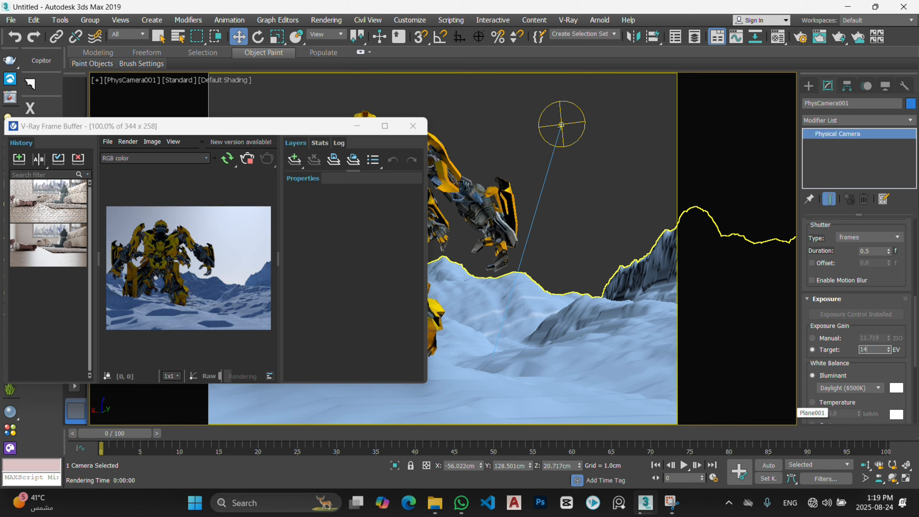
{"action": "key", "text": "Return"}
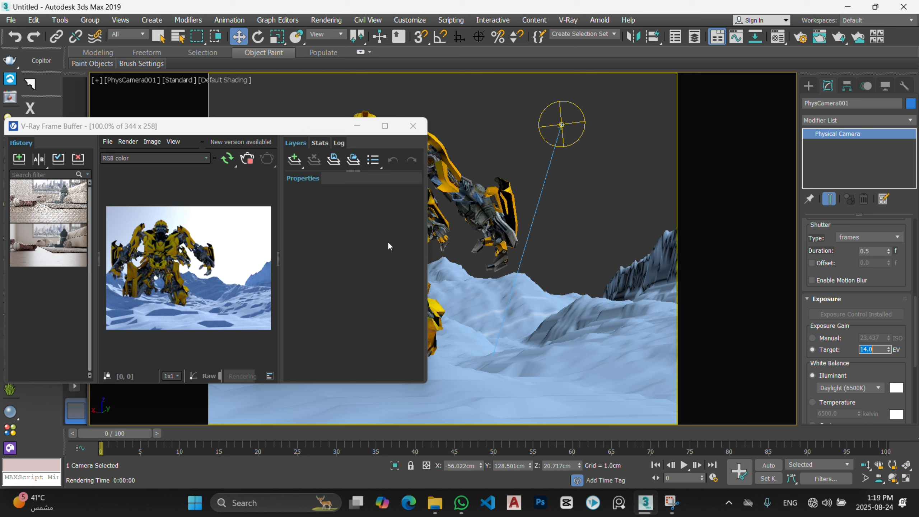
- Lower the V-Ray sun to a height of about 207 cm, closer to the robot in the camera view
{"action": "left_click", "coordinate": [646, 166]}
{"action": "left_click", "coordinate": [561, 128]}
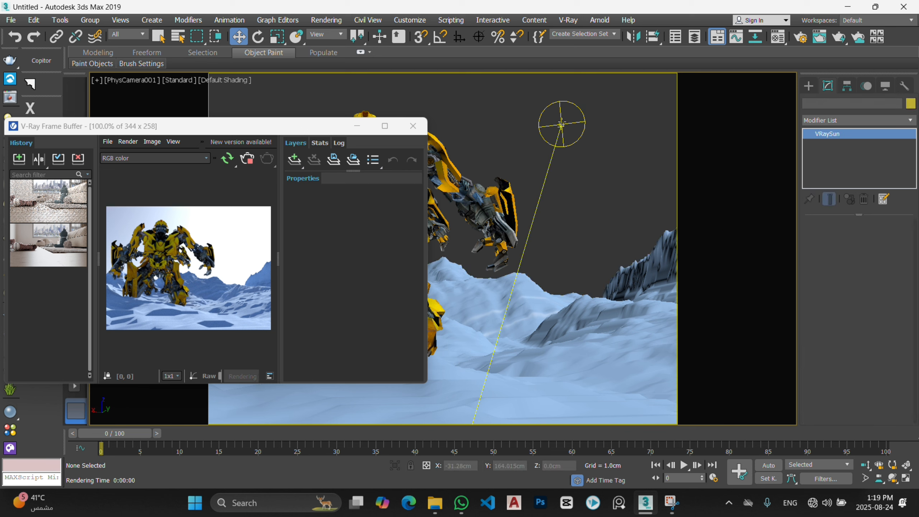
{"action": "left_click_drag", "start_coordinate": [557, 135], "coordinate": [535, 161]}
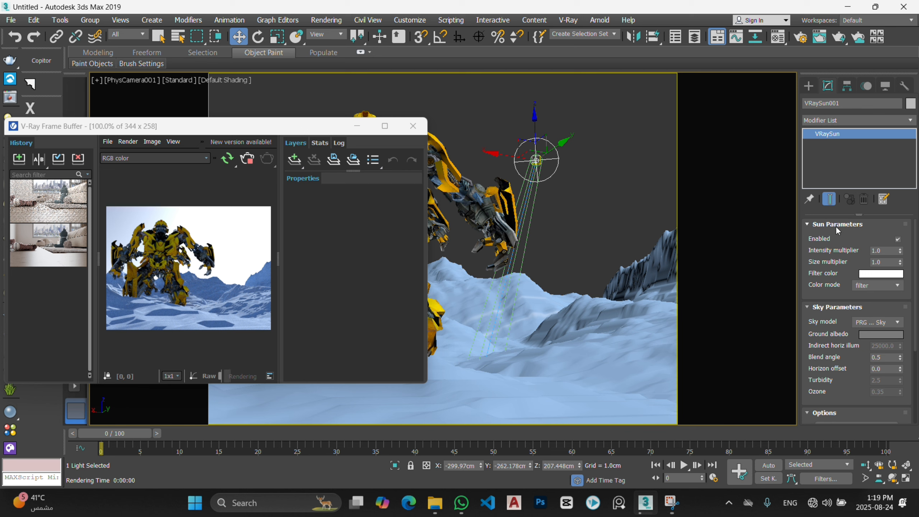
- Toggle the V-Ray sun off and on again, and reduce its intensity multiplier to 0.32
{"action": "left_click", "coordinate": [898, 240]}
{"action": "left_click", "coordinate": [897, 239]}
{"action": "left_click_drag", "start_coordinate": [900, 254], "coordinate": [902, 284]}
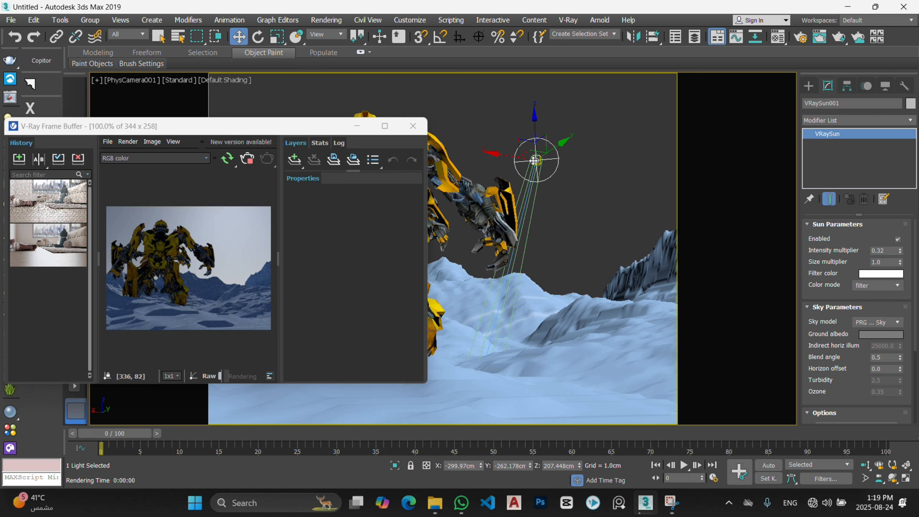
- Lower the V-Ray sun to about 167 cm, nearer the mountain horizon, and reduce its intensity multiplier to about 0.08
{"action": "left_click_drag", "start_coordinate": [535, 161], "coordinate": [546, 209]}
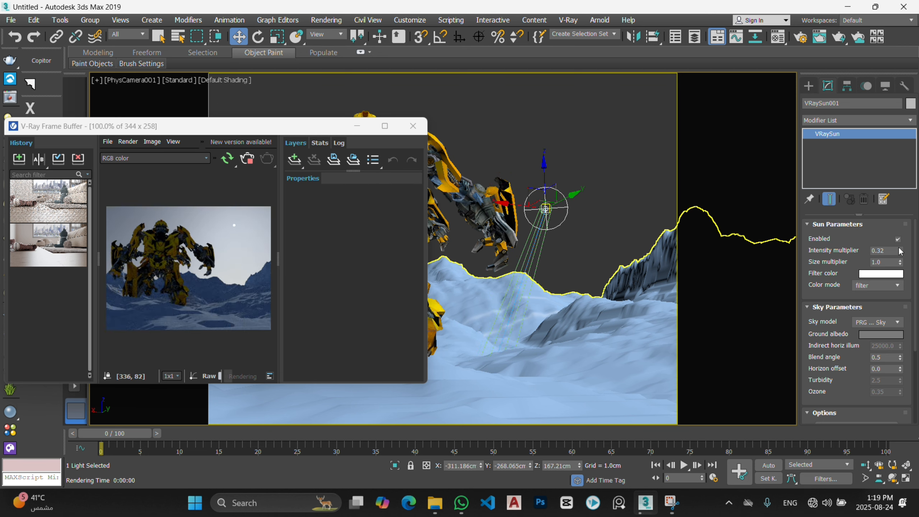
{"action": "left_click_drag", "start_coordinate": [900, 251], "coordinate": [899, 258]}
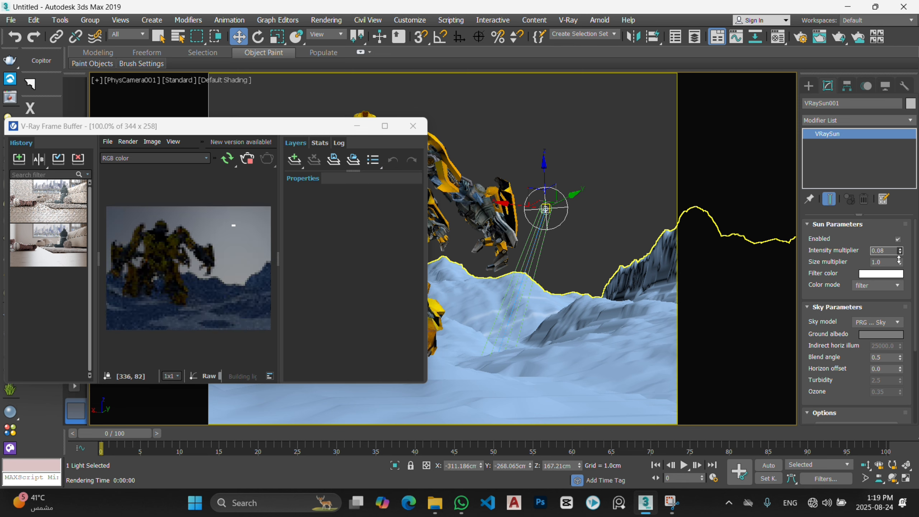
- Set the V-Ray sun's intensity multiplier to 1.0
{"action": "left_click_drag", "start_coordinate": [899, 258], "coordinate": [888, 222]}
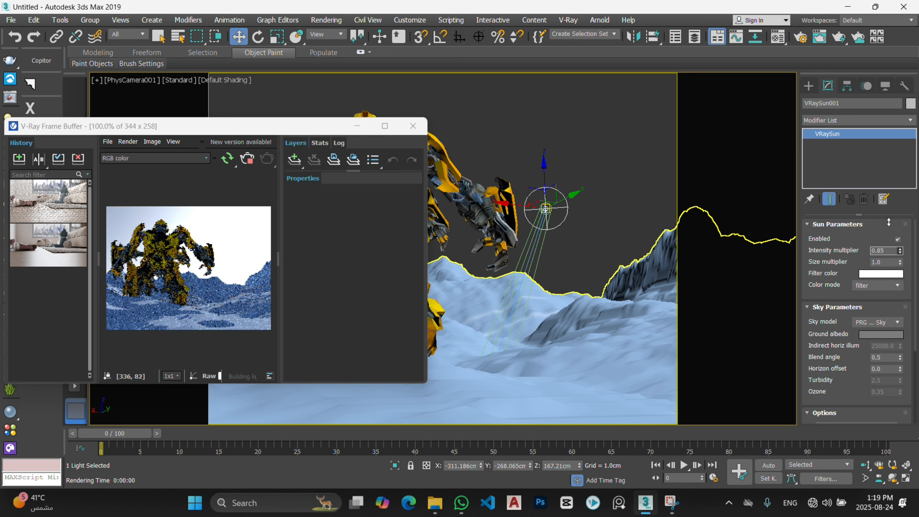
{"action": "left_click", "coordinate": [887, 250]}
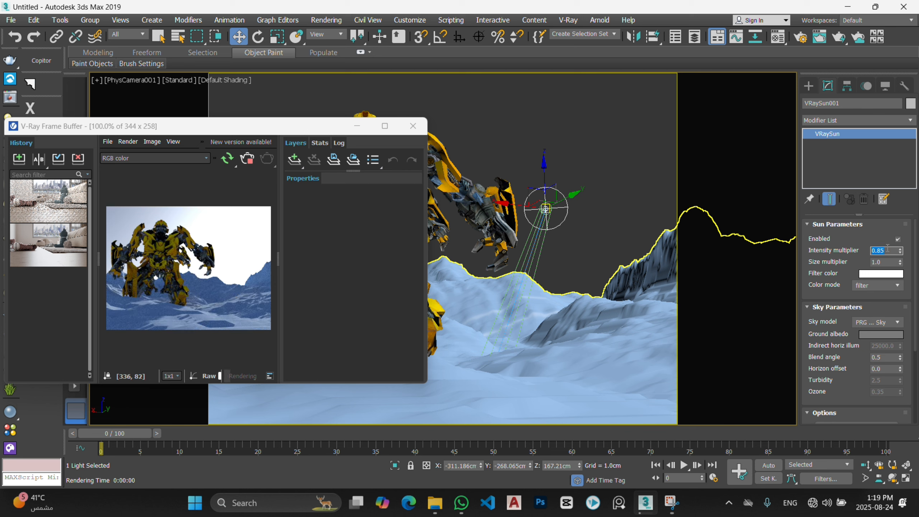
{"action": "type", "text": "1"}
{"action": "key", "text": "Return"}
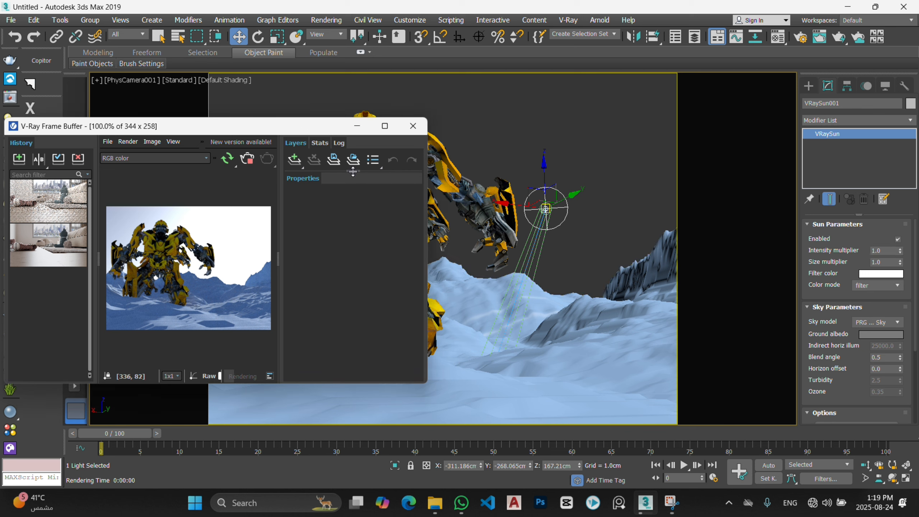
- Add an Exposure correction layer to the render with exposure about -1.32 and highlight burn about 0.70
{"action": "left_click_drag", "start_coordinate": [353, 170], "coordinate": [354, 239]}
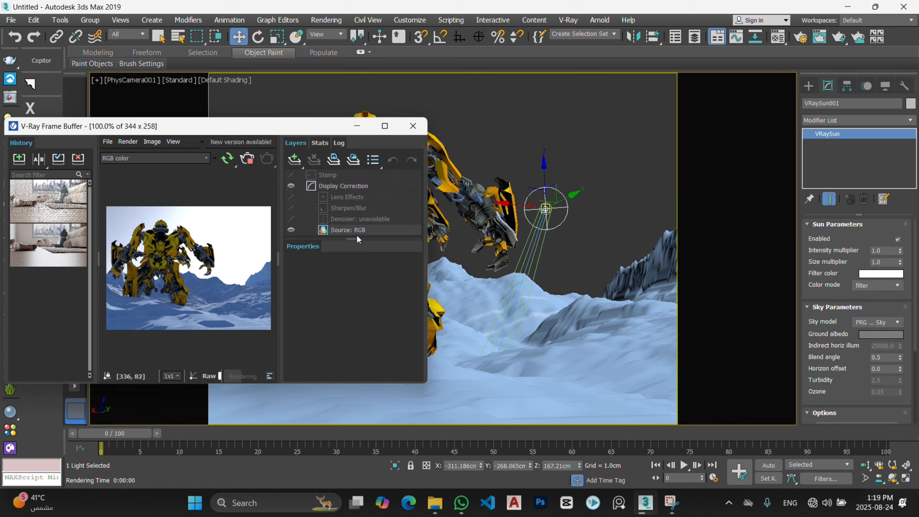
{"action": "left_click", "coordinate": [294, 159]}
{"action": "left_click", "coordinate": [306, 257]}
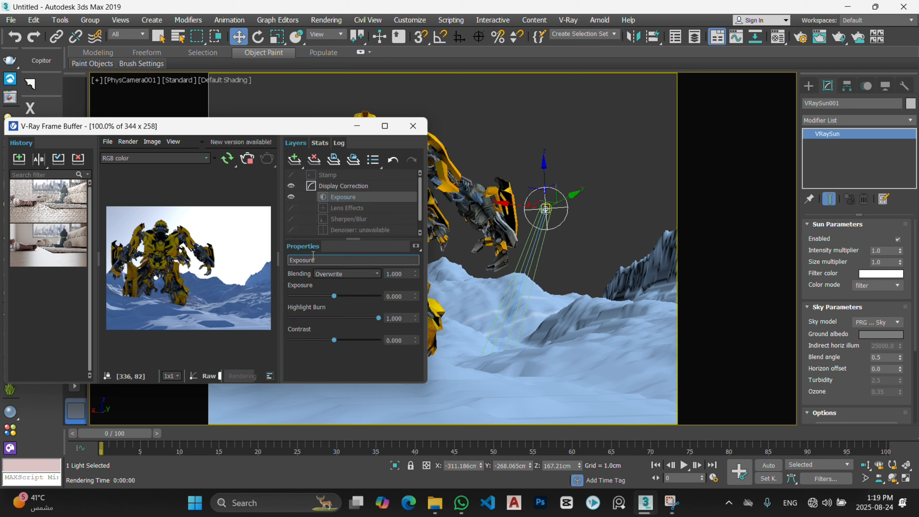
{"action": "left_click_drag", "start_coordinate": [334, 296], "coordinate": [323, 296]}
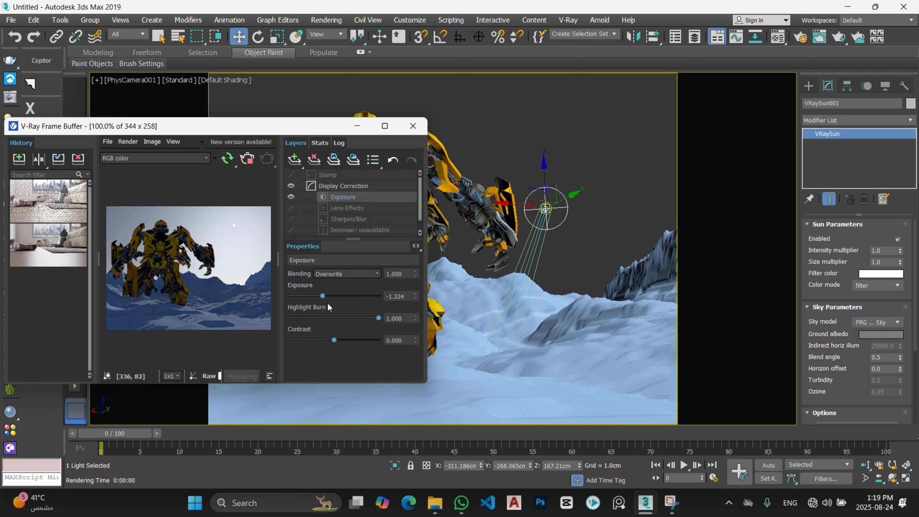
{"action": "left_click_drag", "start_coordinate": [373, 318], "coordinate": [360, 319]}
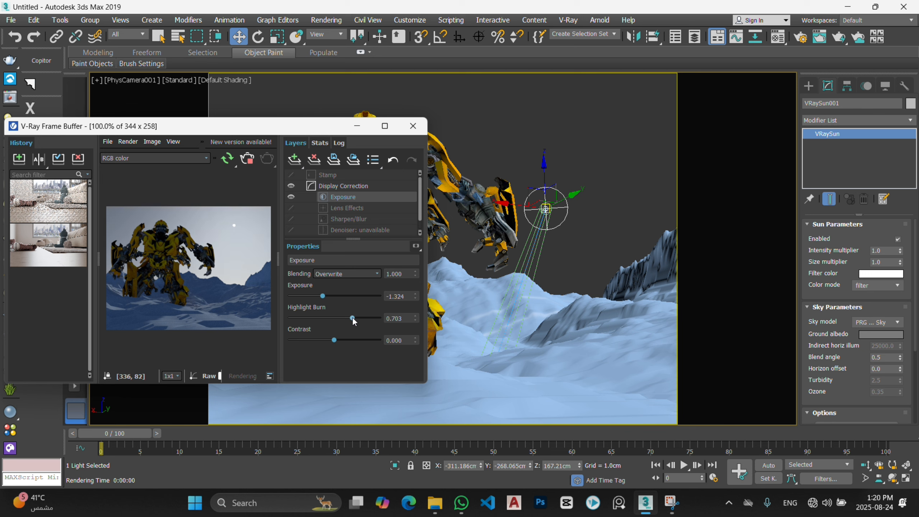
{"action": "scroll", "coordinate": [236, 226], "scroll_direction": "up", "scroll_amount": 2}
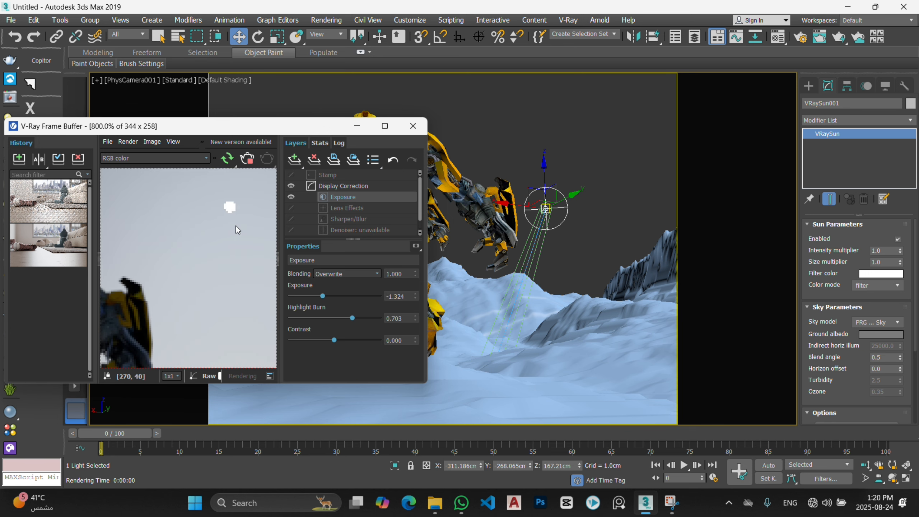
{"action": "scroll", "coordinate": [235, 226], "scroll_direction": "down", "scroll_amount": 2}
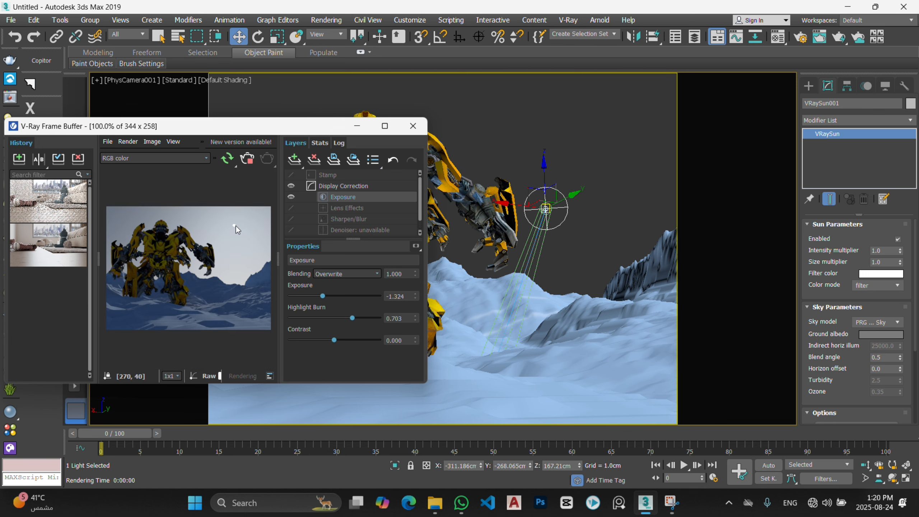
- Select the V-Ray sun and toggle it off and on again to compare its effect in the render
{"action": "left_click", "coordinate": [607, 156]}
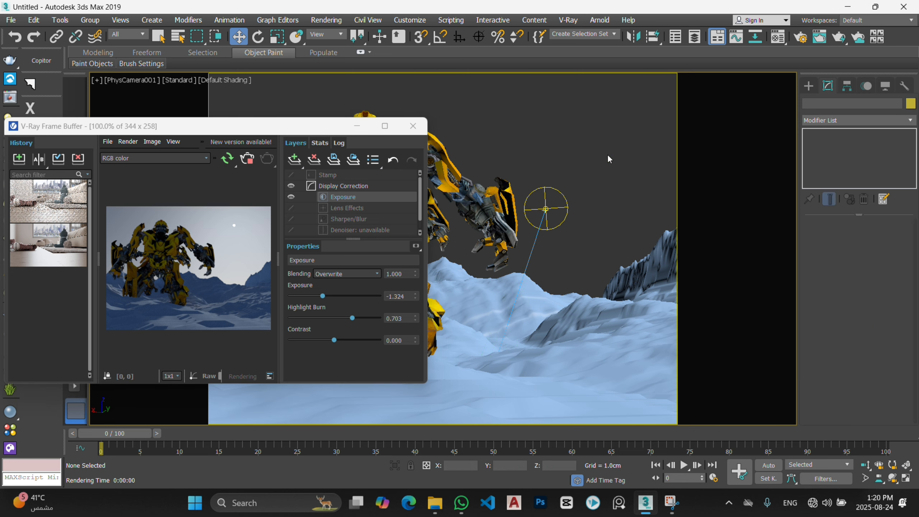
{"action": "left_click", "coordinate": [566, 329]}
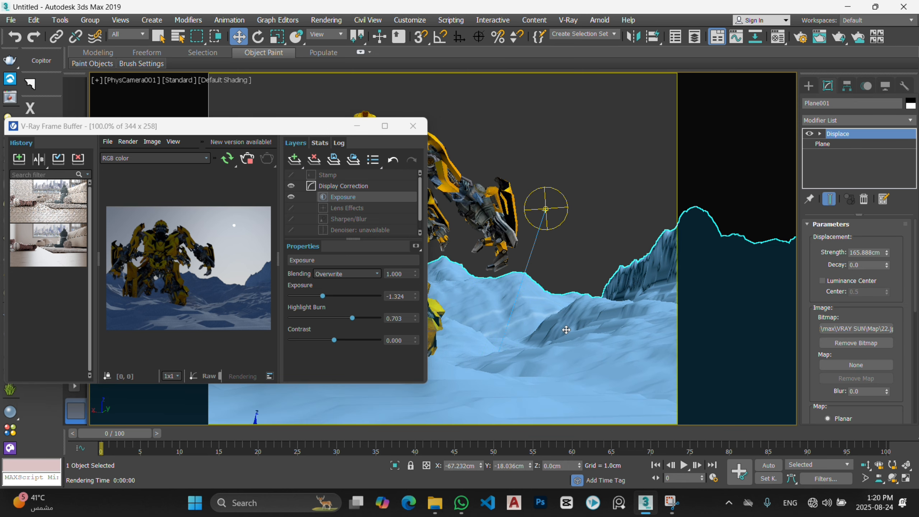
{"action": "left_click", "coordinate": [555, 211]}
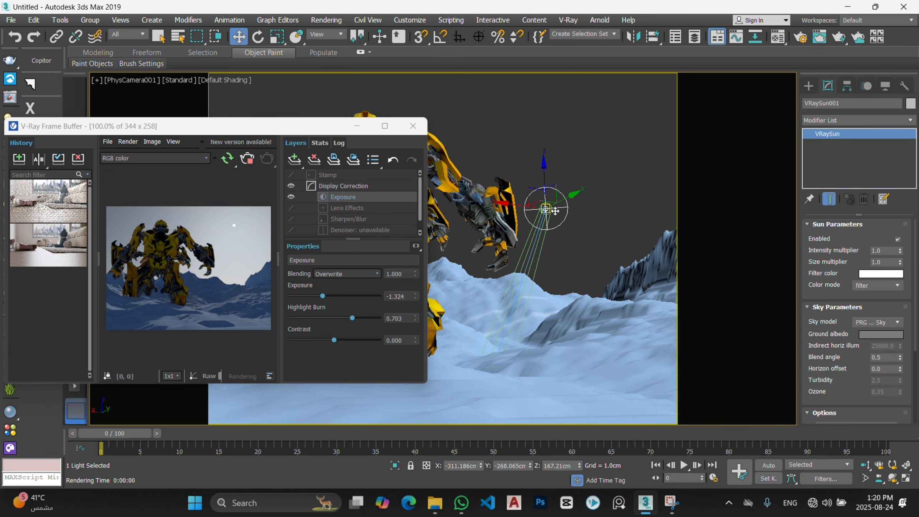
{"action": "left_click", "coordinate": [897, 238]}
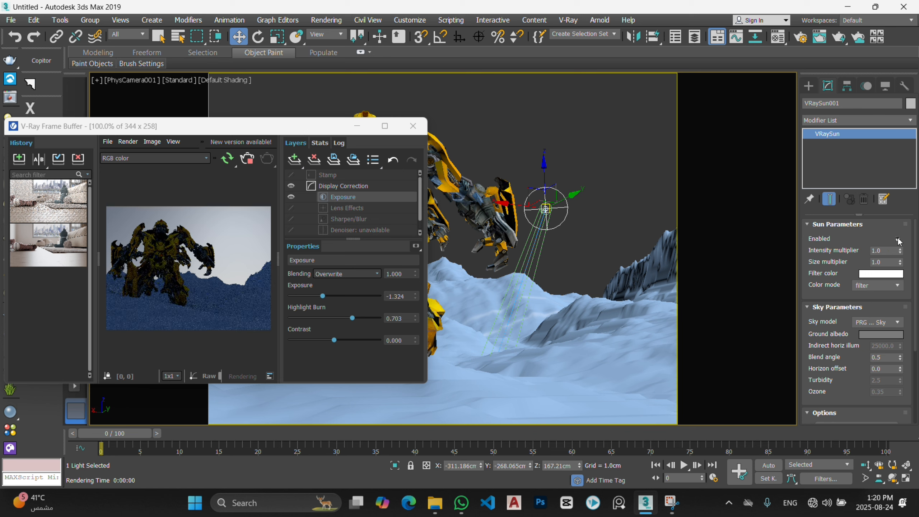
{"action": "left_click", "coordinate": [897, 239]}
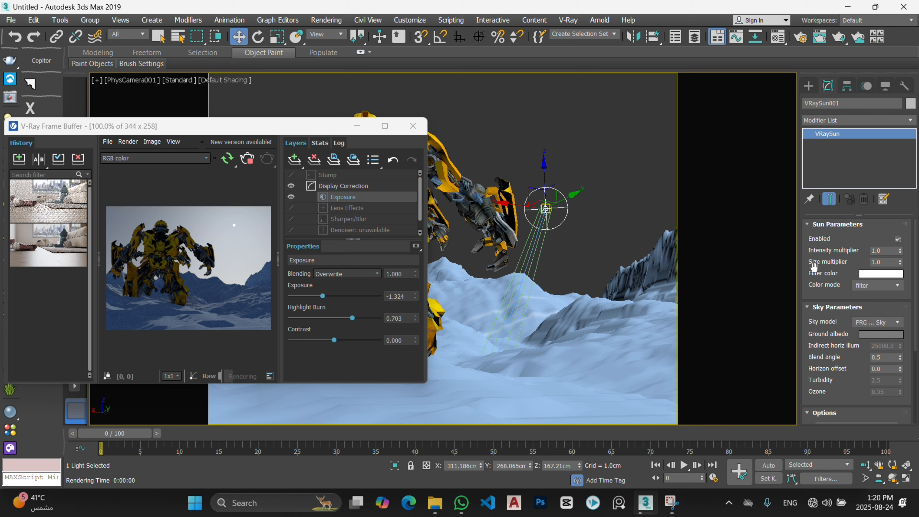
- Set the sun's size multiplier to 20 and raise the sun to a height of about 292 cm
{"action": "scroll", "coordinate": [229, 225], "scroll_direction": "up", "scroll_amount": 4}
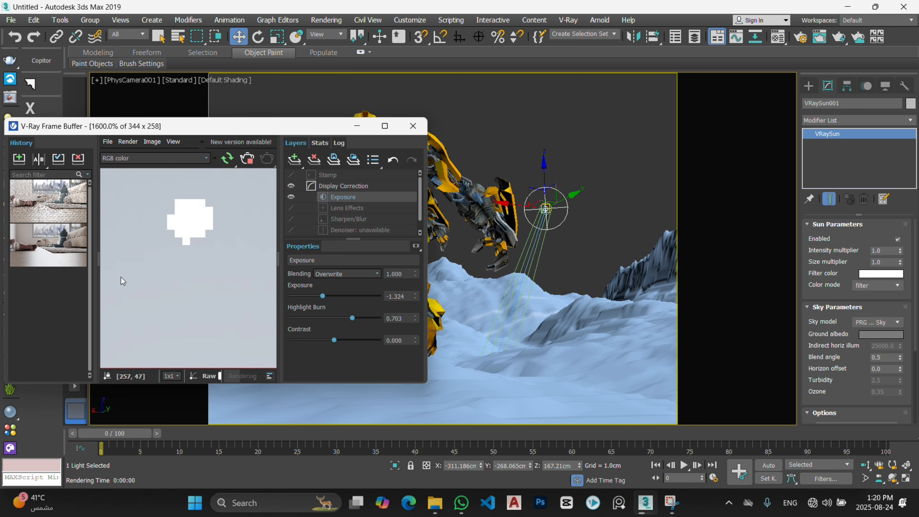
{"action": "scroll", "coordinate": [182, 231], "scroll_direction": "down", "scroll_amount": 4}
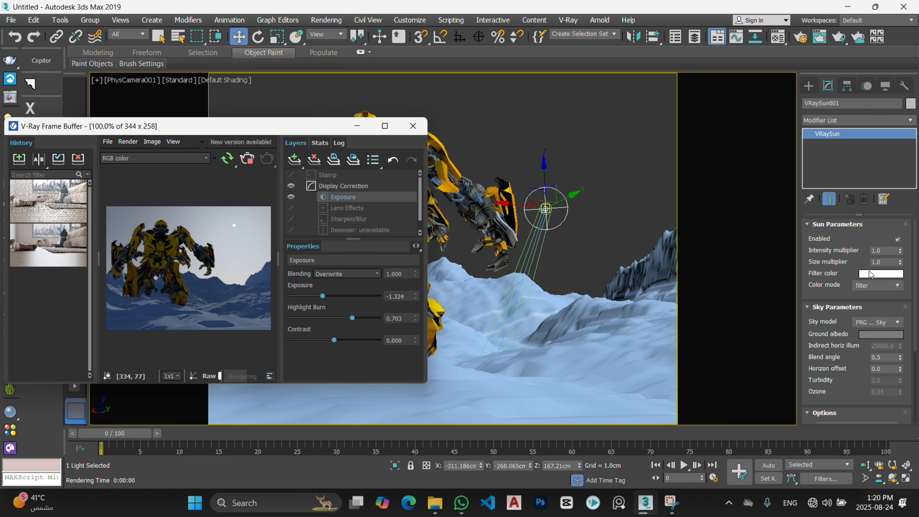
{"action": "left_click", "coordinate": [886, 261]}
{"action": "type", "text": "20"}
{"action": "key", "text": "Return"}
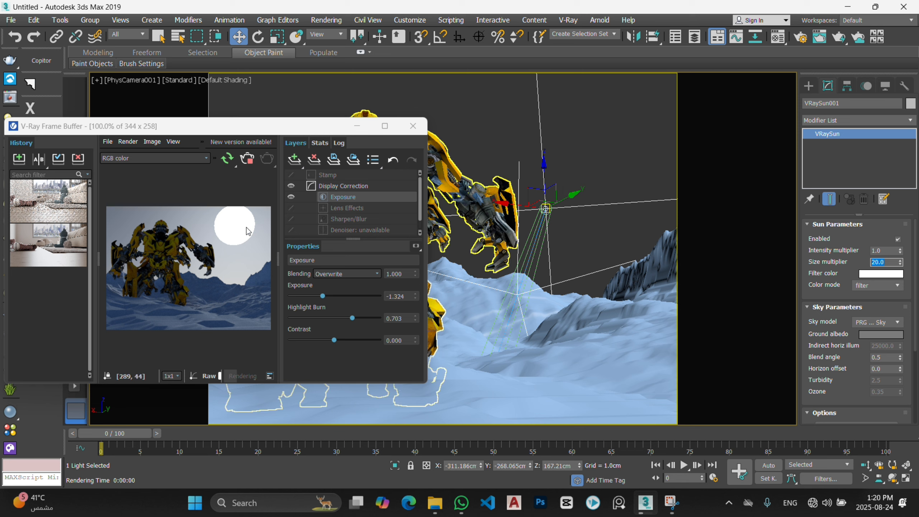
{"action": "left_click_drag", "start_coordinate": [545, 186], "coordinate": [541, 55]}
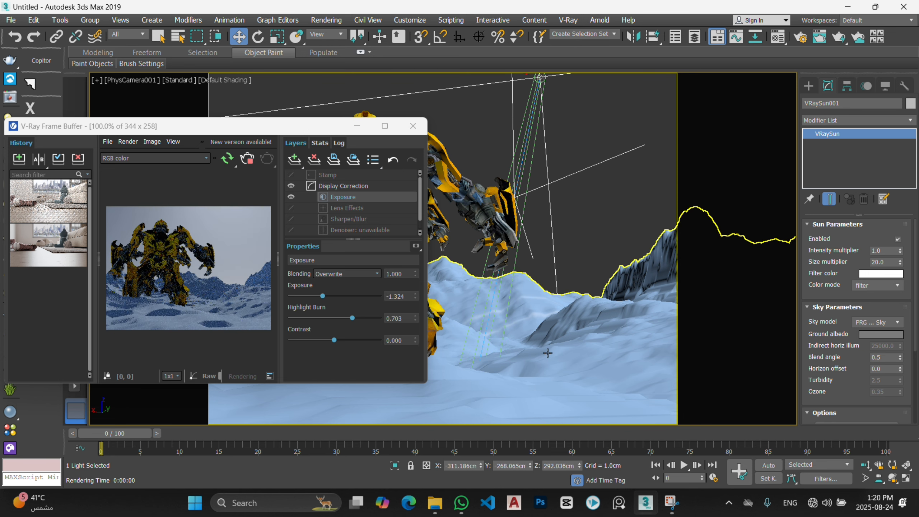
- Select the terrain plane and change the 01 - Default material to a VRayMtl
{"action": "left_click", "coordinate": [598, 243]}
{"action": "left_click", "coordinate": [570, 360]}
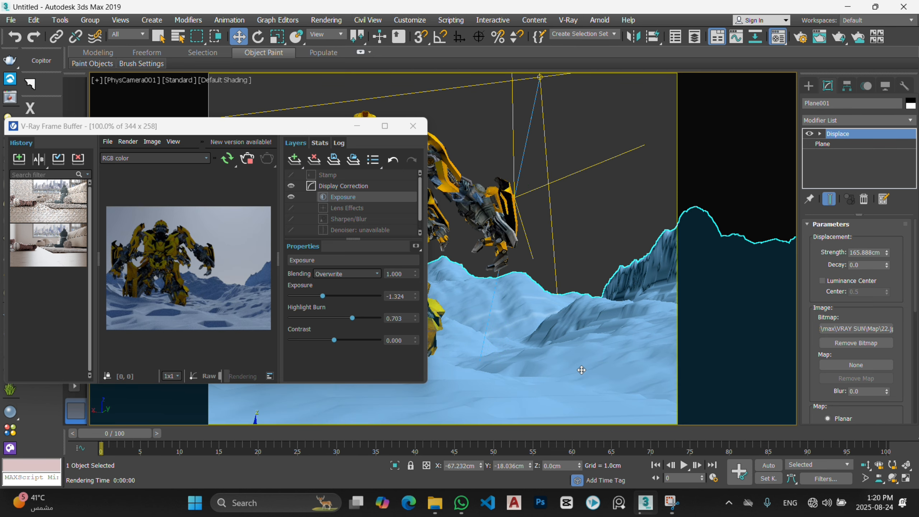
{"action": "key", "text": "m"}
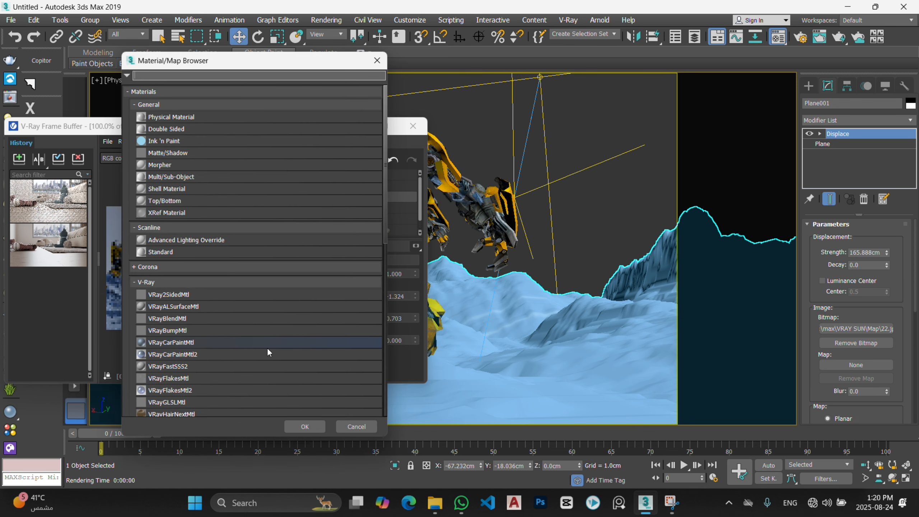
{"action": "scroll", "coordinate": [194, 399], "scroll_direction": "down", "scroll_amount": 1}
{"action": "double_click", "coordinate": [187, 402]}
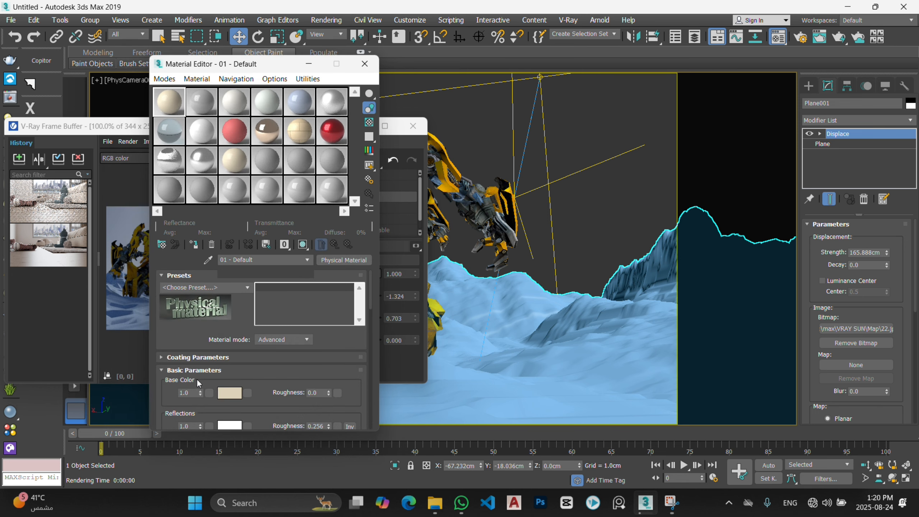
- Set the material's diffuse color to orange, about RGB 212, 85, 15
{"action": "left_click", "coordinate": [231, 288]}
{"action": "left_click", "coordinate": [210, 77]}
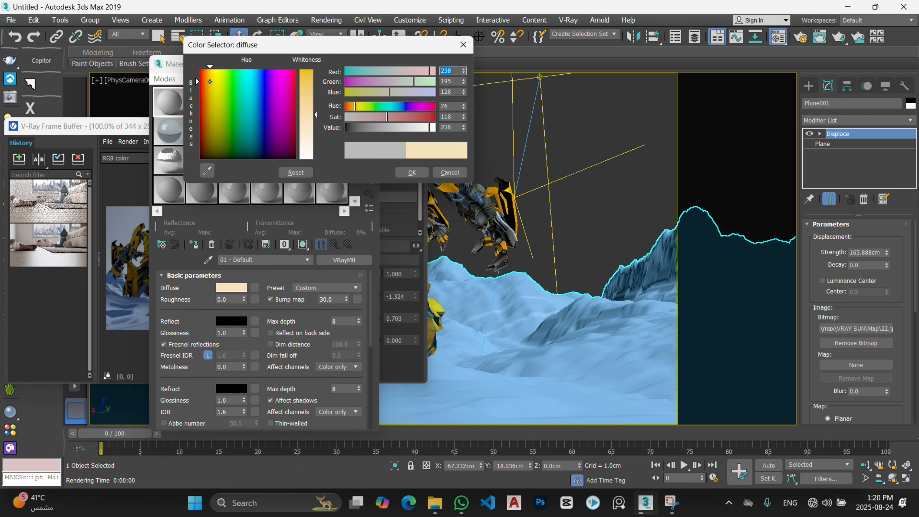
{"action": "mouse_move", "coordinate": [419, 118]}
{"action": "left_mouse_down"}
{"action": "mouse_move", "coordinate": [400, 117]}
{"action": "mouse_move", "coordinate": [412, 117]}
{"action": "left_mouse_up"}
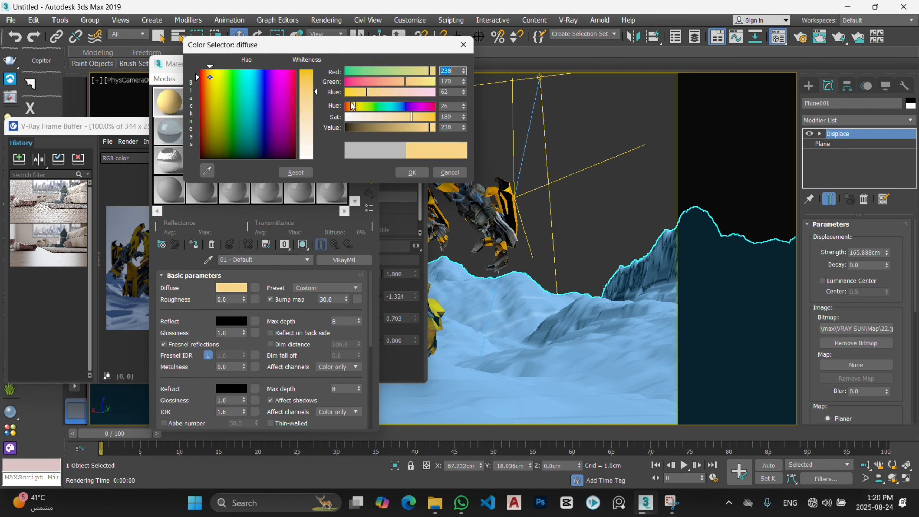
{"action": "left_click_drag", "start_coordinate": [312, 92], "coordinate": [315, 76]}
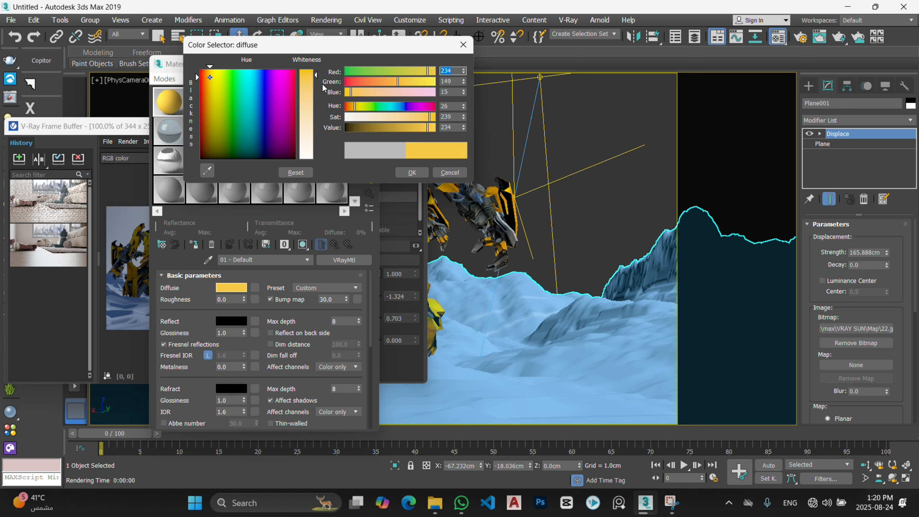
{"action": "left_click", "coordinate": [207, 85]}
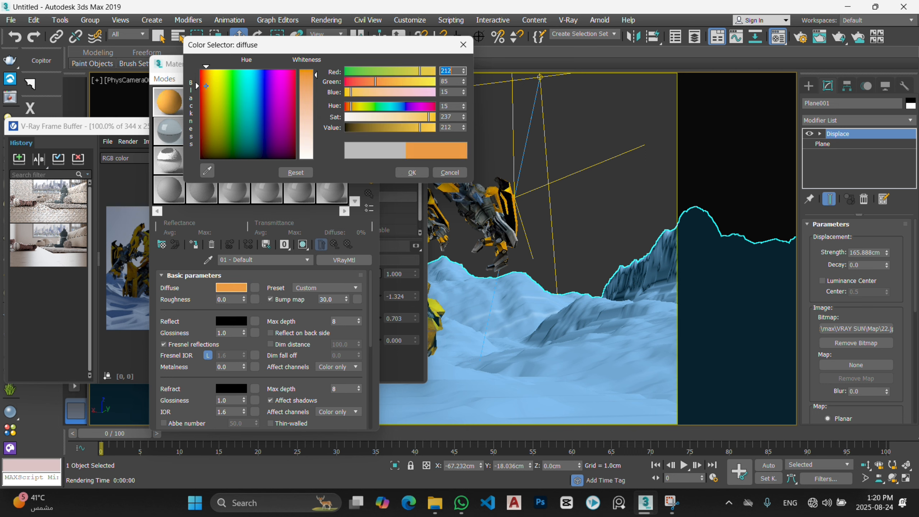
{"action": "left_click", "coordinate": [412, 173]}
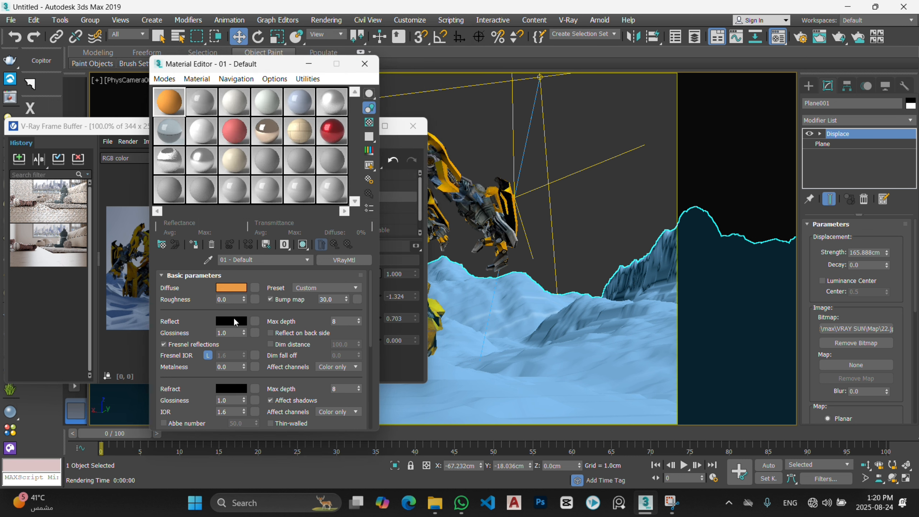
- Set the material's reflection to a light grey of about 221 with glossiness 0.4, and enlarge its preview
{"action": "left_click", "coordinate": [235, 320]}
{"action": "left_click_drag", "start_coordinate": [310, 93], "coordinate": [311, 153]}
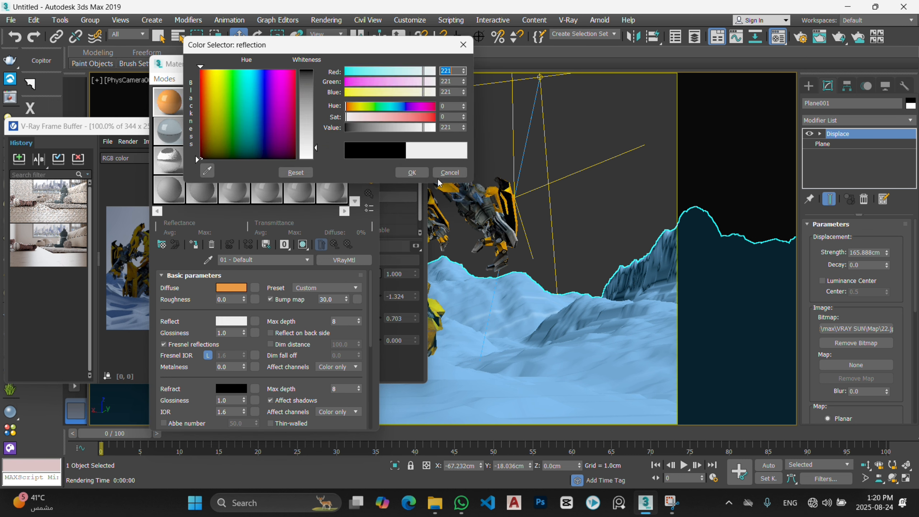
{"action": "left_click", "coordinate": [405, 174]}
{"action": "double_click", "coordinate": [227, 334]}
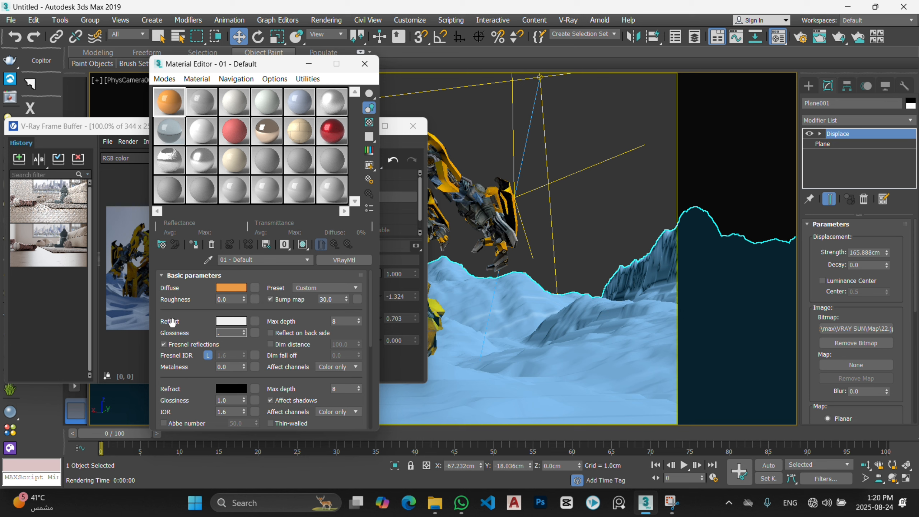
{"action": "double_click", "coordinate": [167, 113]}
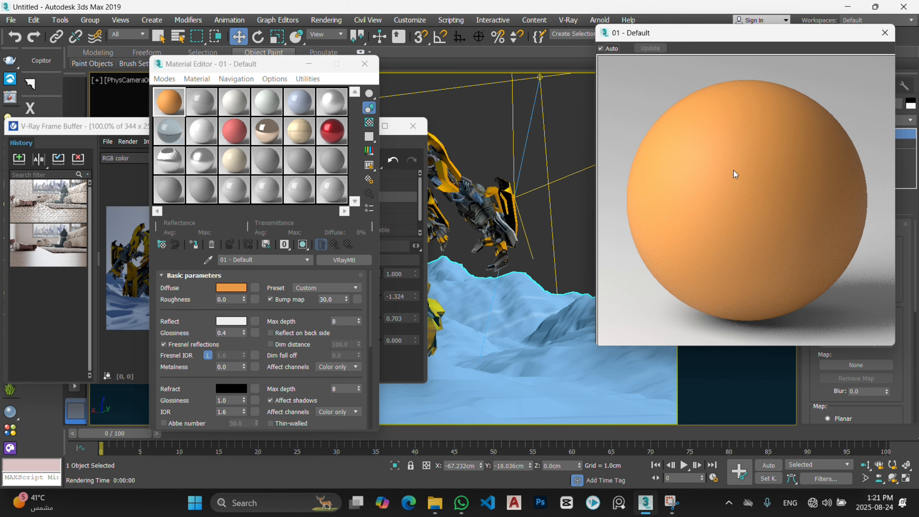
- Assign the orange material to the terrain plane, close the material editor and inspect the ground in the render
{"action": "left_click", "coordinate": [193, 245]}
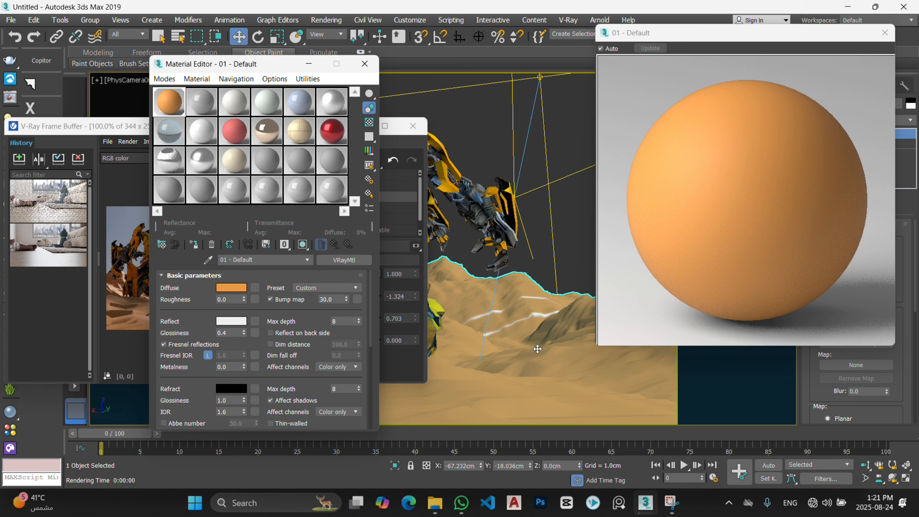
{"action": "left_click", "coordinate": [364, 64]}
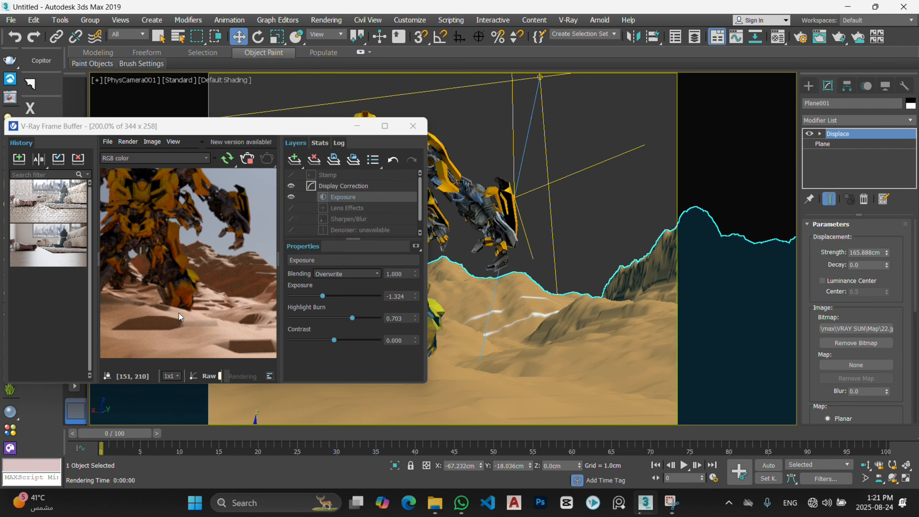
{"action": "scroll", "coordinate": [250, 304], "scroll_direction": "up", "scroll_amount": 1}
{"action": "scroll", "coordinate": [250, 304], "scroll_direction": "down", "scroll_amount": 1}
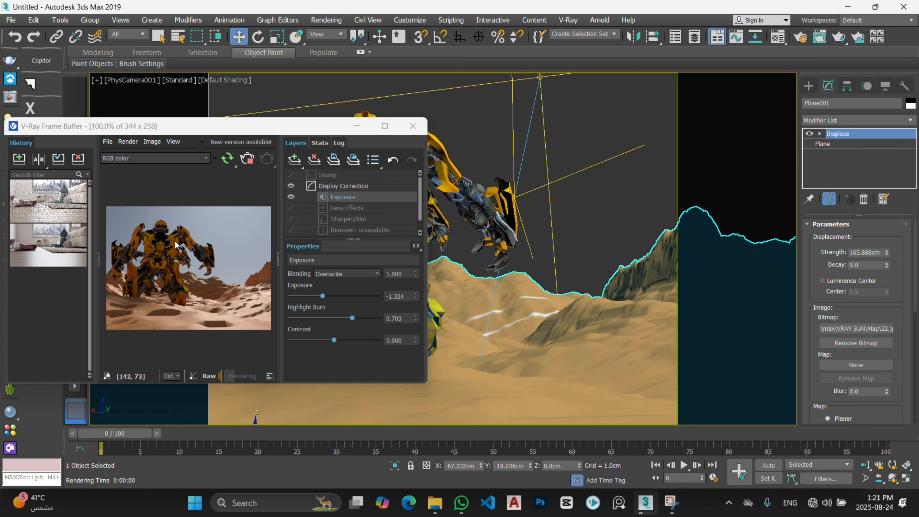
- Reduce the V-Ray sun's size multiplier to 6.4 and lower the sun to about 99 cm, just above the horizon
{"action": "left_click", "coordinate": [579, 99]}
{"action": "left_click_drag", "start_coordinate": [539, 77], "coordinate": [546, 141]}
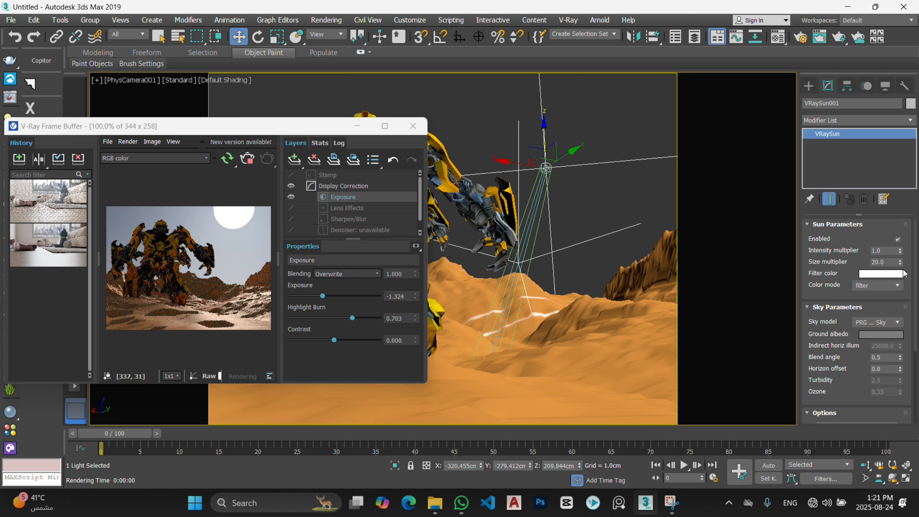
{"action": "left_click_drag", "start_coordinate": [900, 262], "coordinate": [904, 293]}
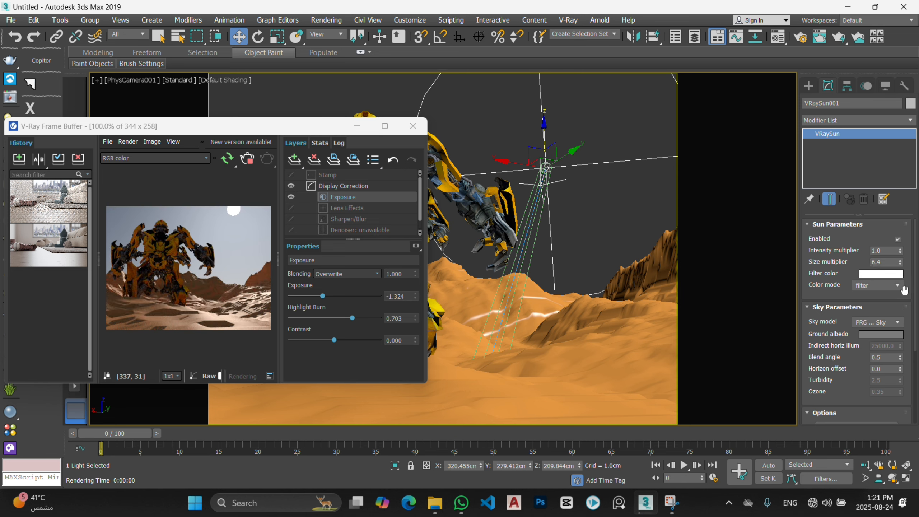
{"action": "left_click_drag", "start_coordinate": [549, 163], "coordinate": [560, 259]}
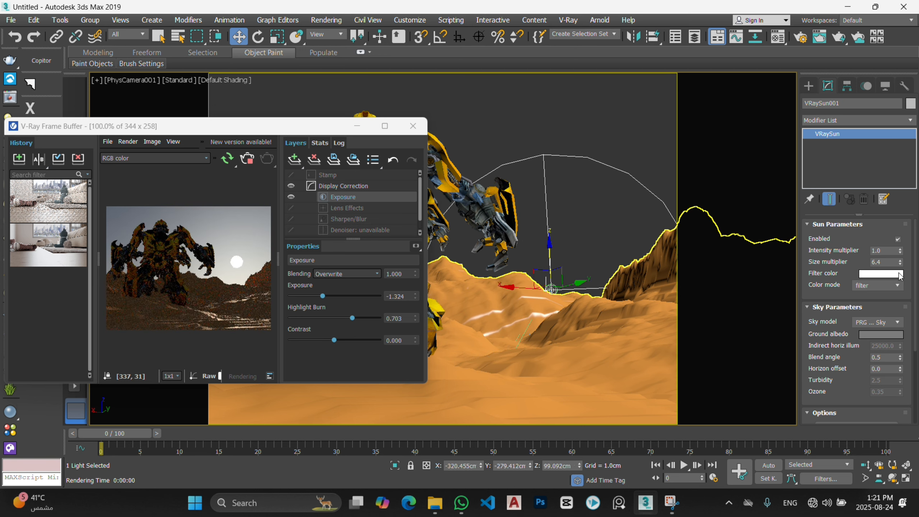
- Set the V-Ray sun's size multiplier to about 20.4 and test the sun high in the sky and low behind the hills
{"action": "left_click_drag", "start_coordinate": [900, 261], "coordinate": [886, 157]}
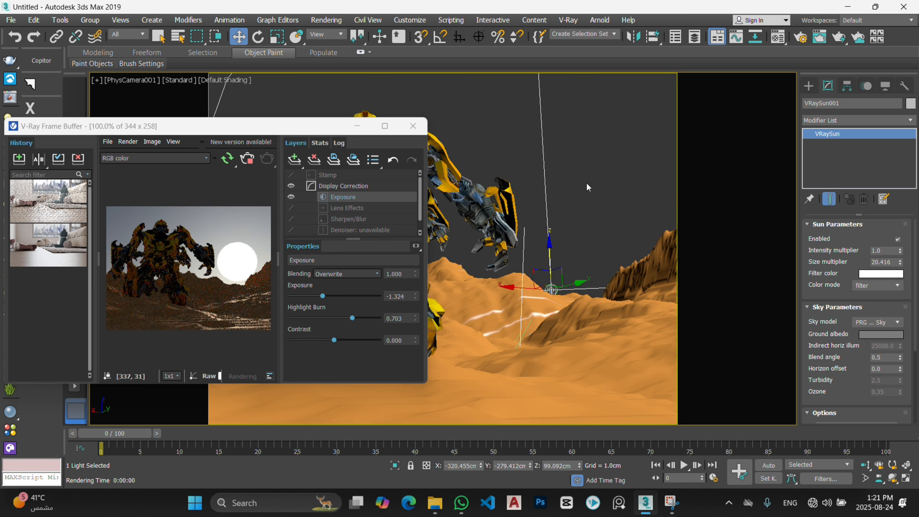
{"action": "left_click_drag", "start_coordinate": [549, 258], "coordinate": [547, 151]}
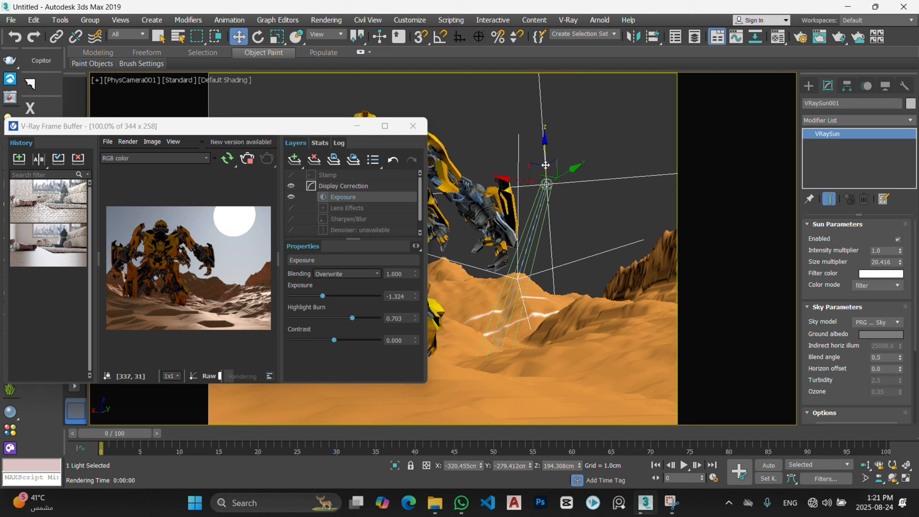
{"action": "left_click_drag", "start_coordinate": [545, 165], "coordinate": [522, 147]}
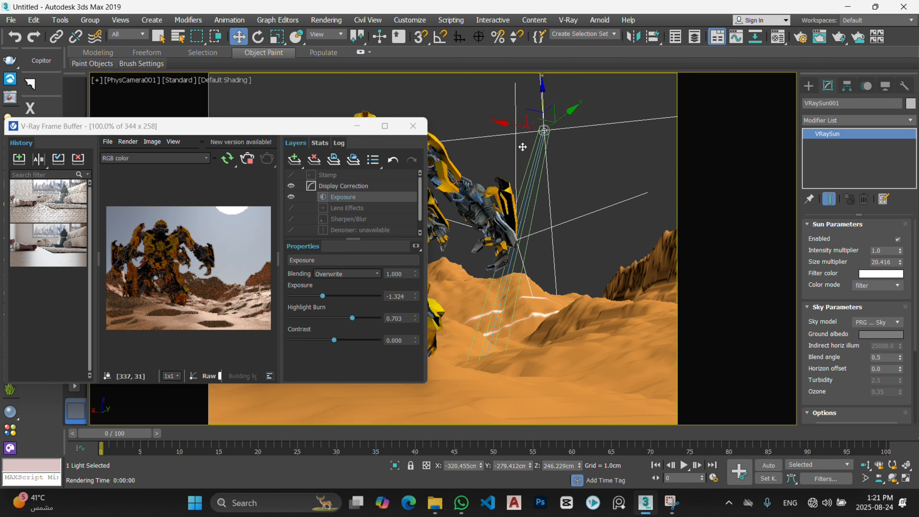
{"action": "left_click_drag", "start_coordinate": [542, 114], "coordinate": [544, 333]}
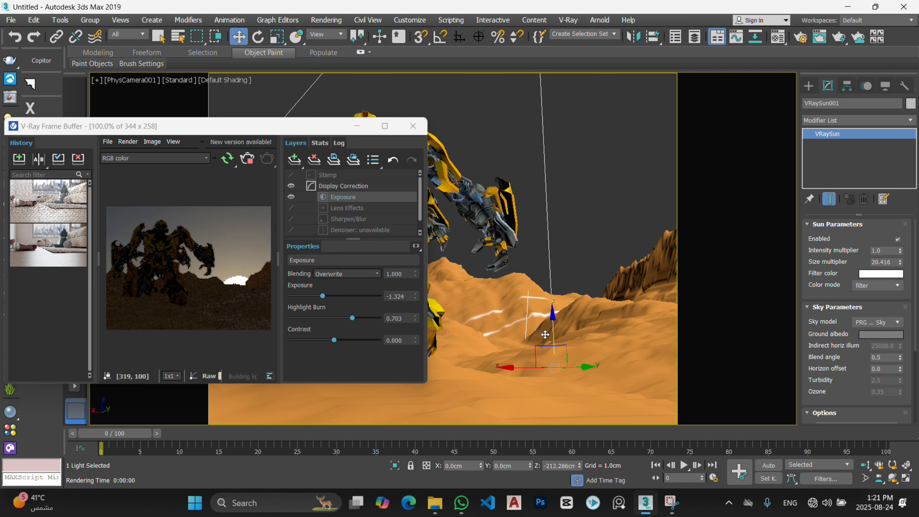
- Hide the terrain plane and lower the V-Ray sun to a height of about 7 cm, at the bare horizon
{"action": "left_click", "coordinate": [535, 303]}
{"action": "right_click", "coordinate": [575, 223]}
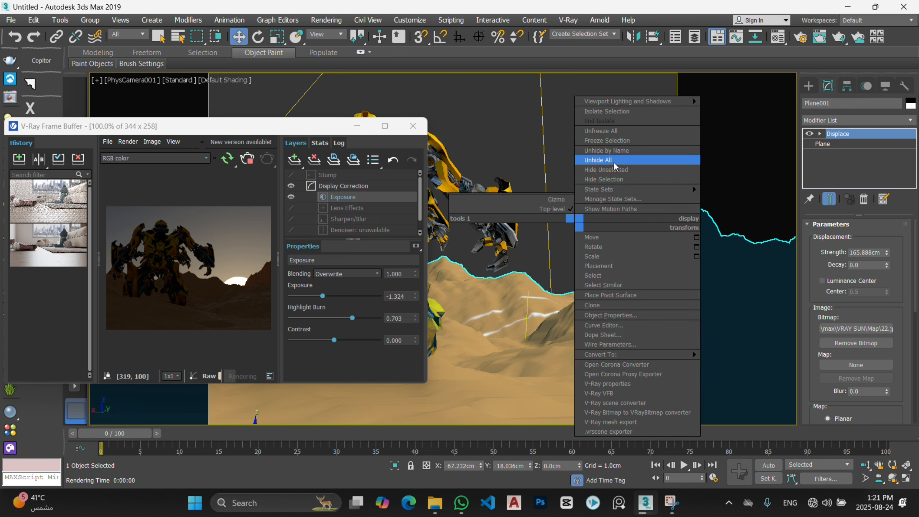
{"action": "left_click", "coordinate": [616, 179]}
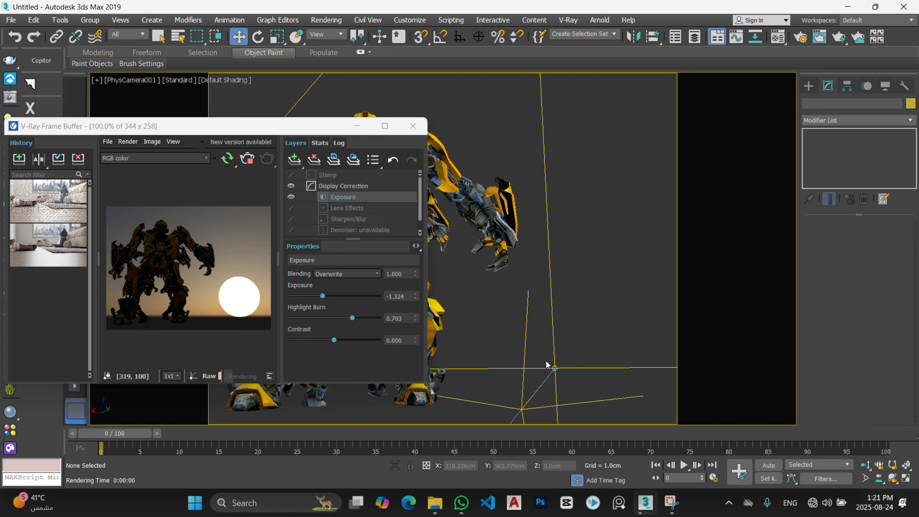
{"action": "left_click_drag", "start_coordinate": [554, 368], "coordinate": [550, 405]}
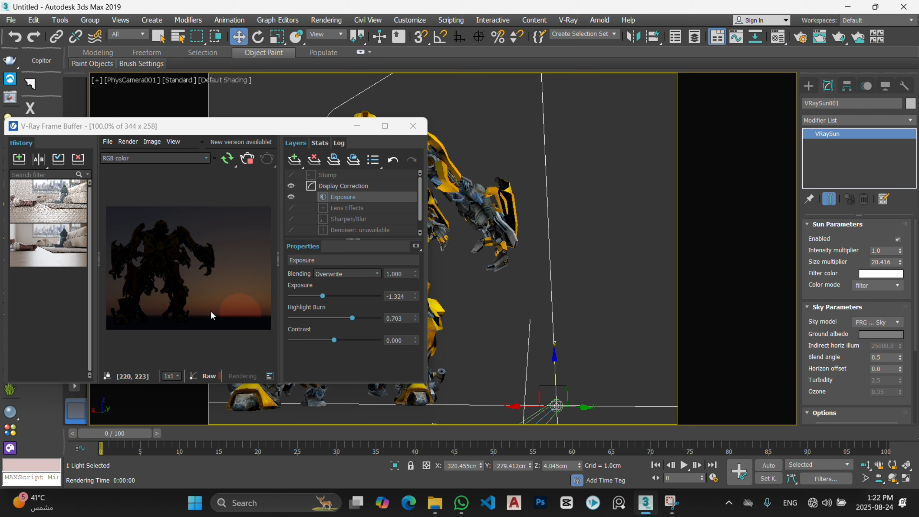
{"action": "mouse_move", "coordinate": [555, 373]}
{"action": "left_mouse_down"}
{"action": "mouse_move", "coordinate": [549, 159]}
{"action": "mouse_move", "coordinate": [550, 388]}
{"action": "mouse_move", "coordinate": [551, 369]}
{"action": "left_mouse_up"}
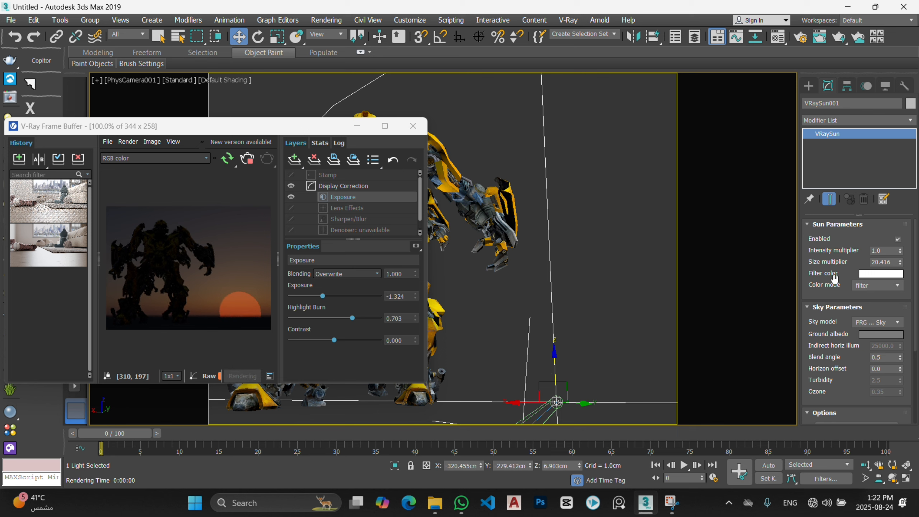
- Raise the V-Ray sun to a height of about 231 cm and unhide the terrain plane
{"action": "left_click_drag", "start_coordinate": [557, 367], "coordinate": [543, 111]}
{"action": "right_click", "coordinate": [575, 229]}
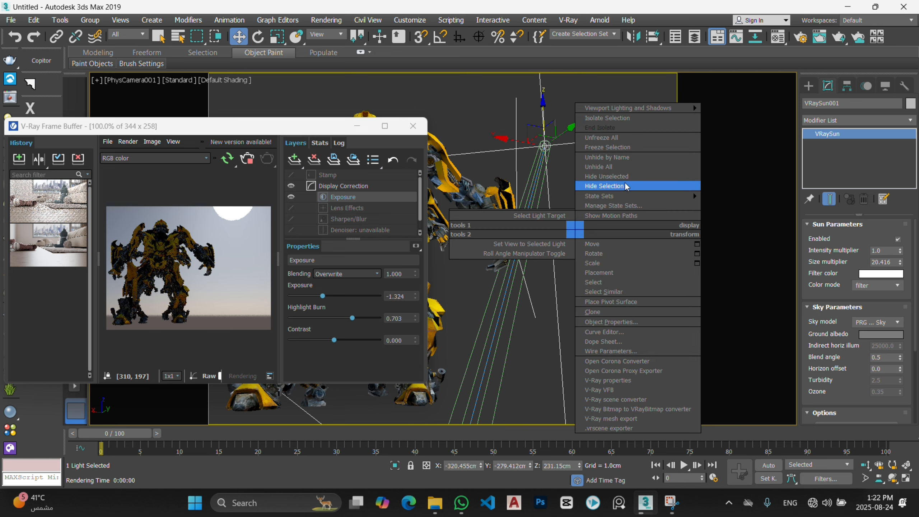
{"action": "left_click", "coordinate": [617, 167]}
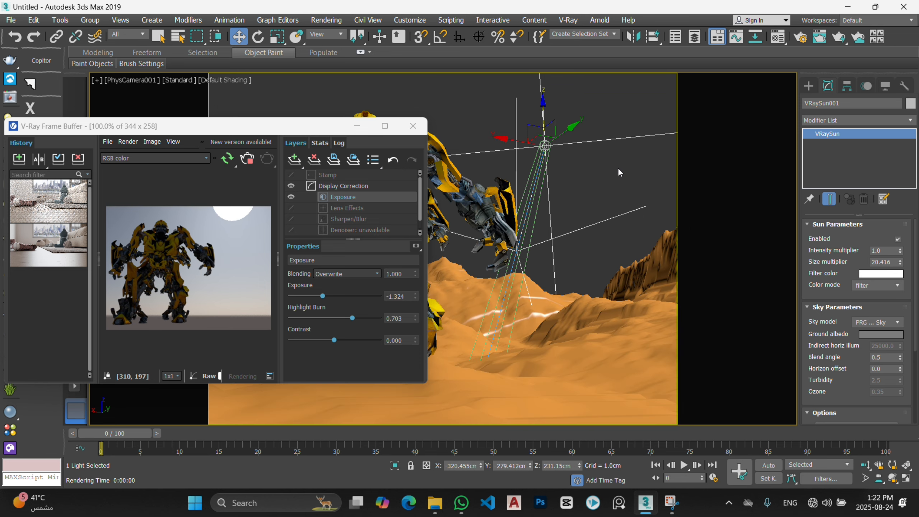
- Examine how the high sun lights the desert ground in the interactive render
{"action": "scroll", "coordinate": [236, 291], "scroll_direction": "up", "scroll_amount": 1}
{"action": "scroll", "coordinate": [240, 210], "scroll_direction": "down", "scroll_amount": 1}
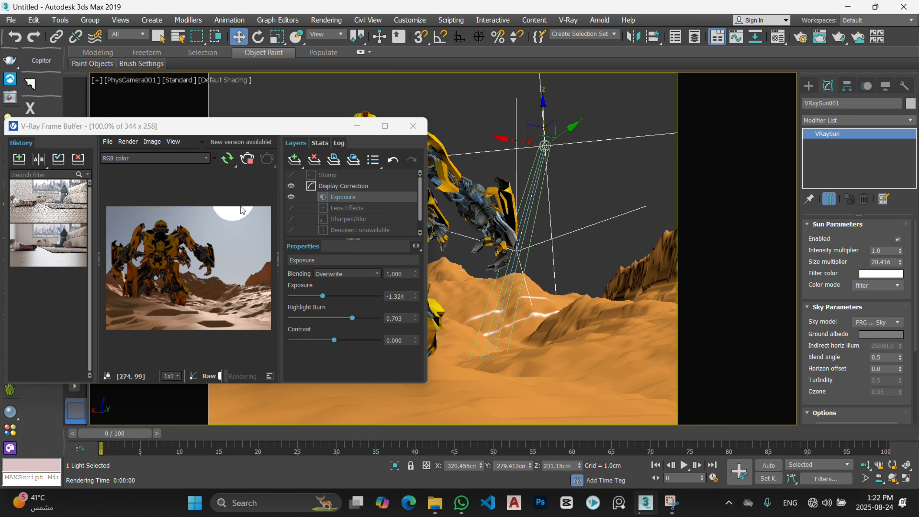
{"action": "scroll", "coordinate": [237, 231], "scroll_direction": "up", "scroll_amount": 1}
{"action": "left_click", "coordinate": [235, 317]}
{"action": "scroll", "coordinate": [236, 326], "scroll_direction": "down", "scroll_amount": 1}
{"action": "scroll", "coordinate": [236, 331], "scroll_direction": "up", "scroll_amount": 1}
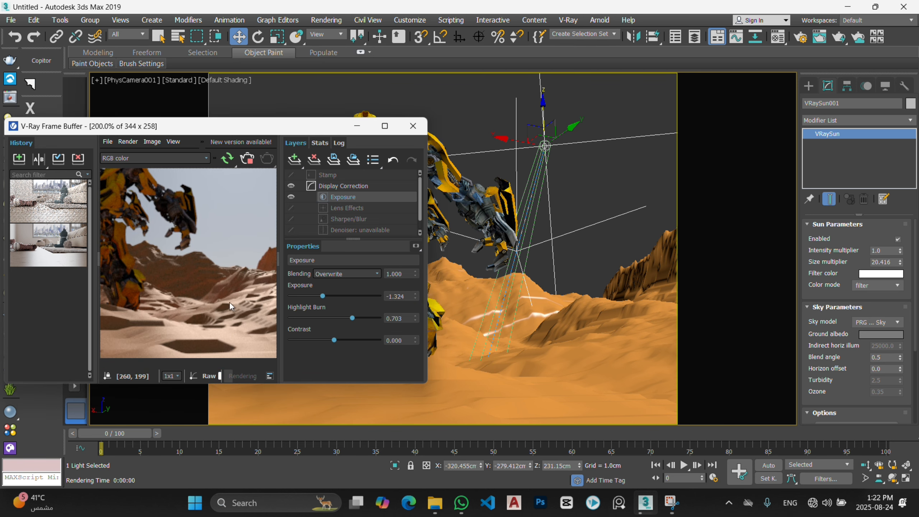
{"action": "scroll", "coordinate": [240, 299], "scroll_direction": "down", "scroll_amount": 1}
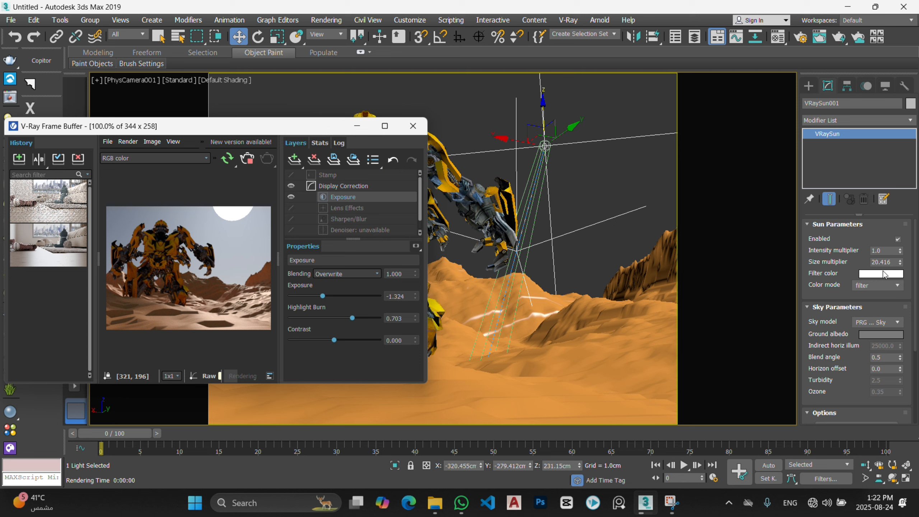
- Try a teal and a green filter color on the V-Ray sun, and discard the color change
{"action": "left_click", "coordinate": [883, 273]}
{"action": "left_click", "coordinate": [251, 110]}
{"action": "mouse_move", "coordinate": [313, 132]}
{"action": "left_mouse_down"}
{"action": "mouse_move", "coordinate": [315, 96]}
{"action": "mouse_move", "coordinate": [306, 92]}
{"action": "left_mouse_up"}
{"action": "scroll", "coordinate": [223, 306], "scroll_direction": "up", "scroll_amount": 1}
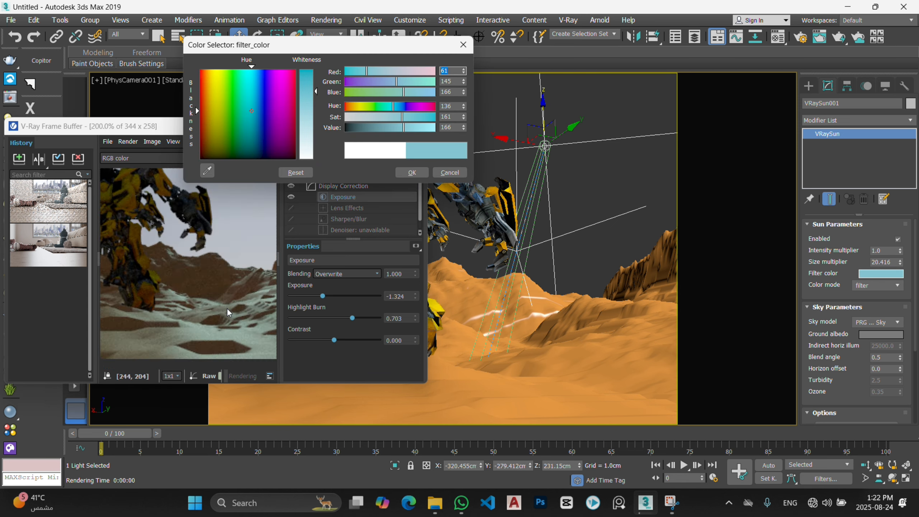
{"action": "scroll", "coordinate": [227, 307], "scroll_direction": "down", "scroll_amount": 1}
{"action": "mouse_move", "coordinate": [217, 100]}
{"action": "left_mouse_down"}
{"action": "mouse_move", "coordinate": [217, 77]}
{"action": "mouse_move", "coordinate": [290, 95]}
{"action": "mouse_move", "coordinate": [234, 112]}
{"action": "left_mouse_up"}
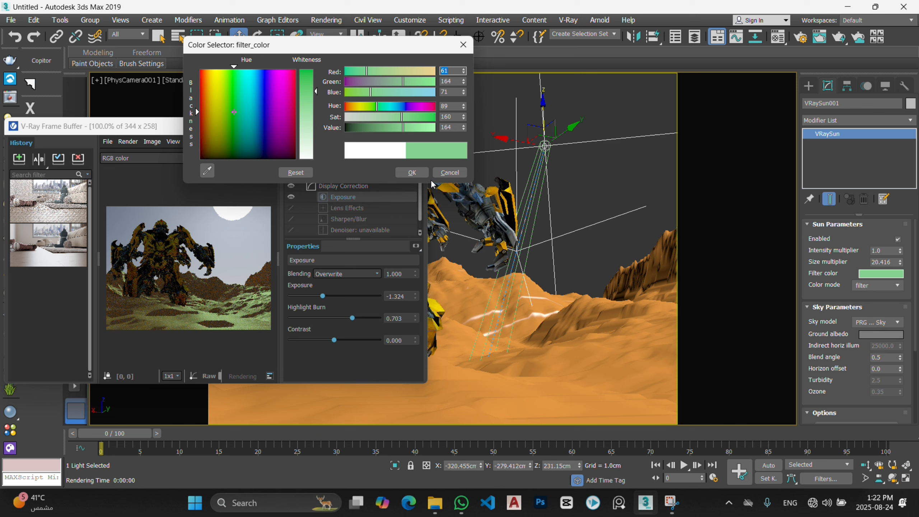
{"action": "left_click", "coordinate": [448, 173]}
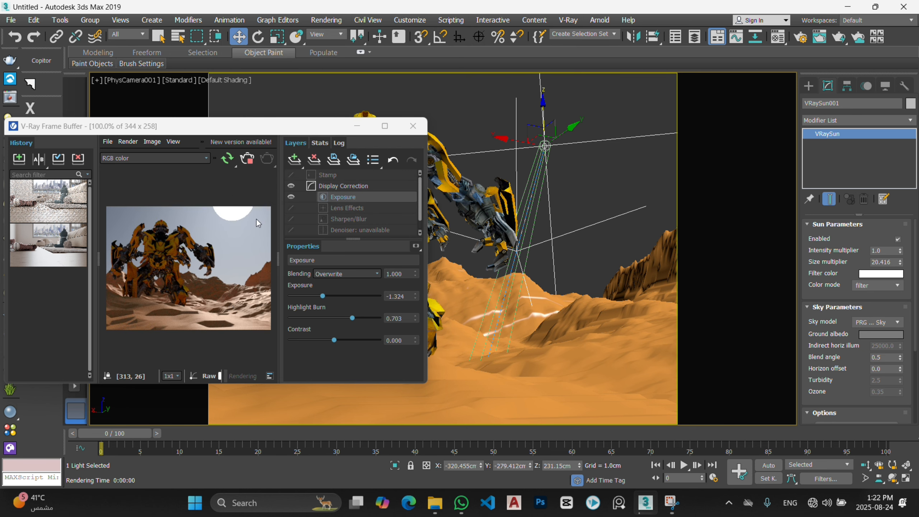
- Lower the V-Ray sun to a height of about 31 cm, behind the hills, and examine the sky in the render
{"action": "scroll", "coordinate": [246, 238], "scroll_direction": "up", "scroll_amount": 1}
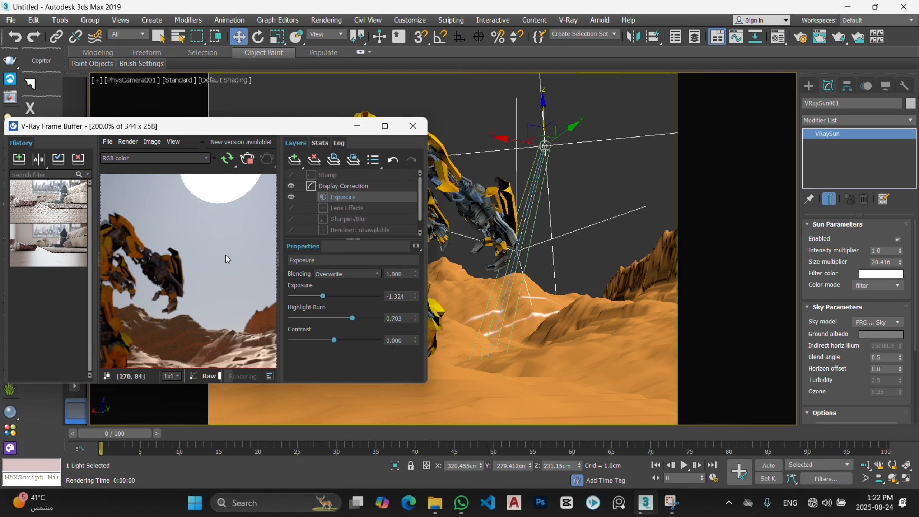
{"action": "middle_click_drag", "start_coordinate": [226, 254], "coordinate": [222, 233]}
{"action": "scroll", "coordinate": [828, 325], "scroll_direction": "down", "scroll_amount": 2}
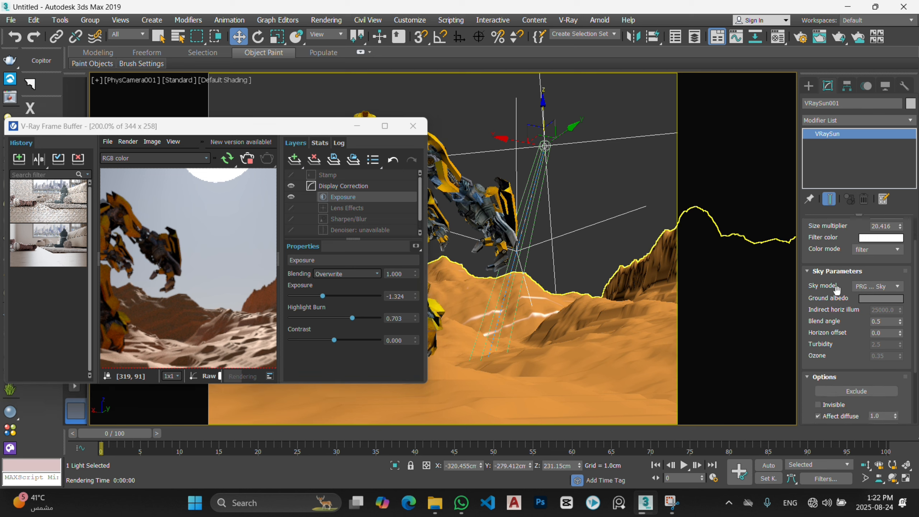
{"action": "scroll", "coordinate": [199, 242], "scroll_direction": "down", "scroll_amount": 1}
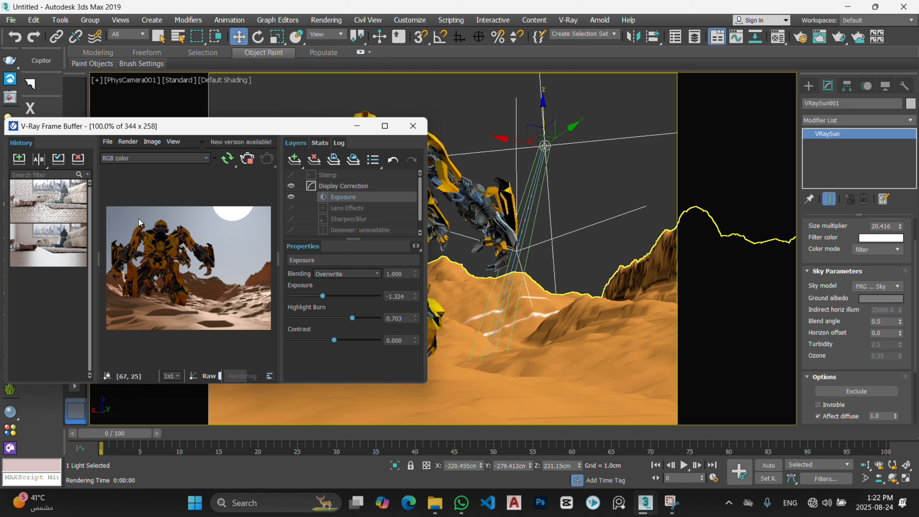
{"action": "left_click", "coordinate": [864, 288]}
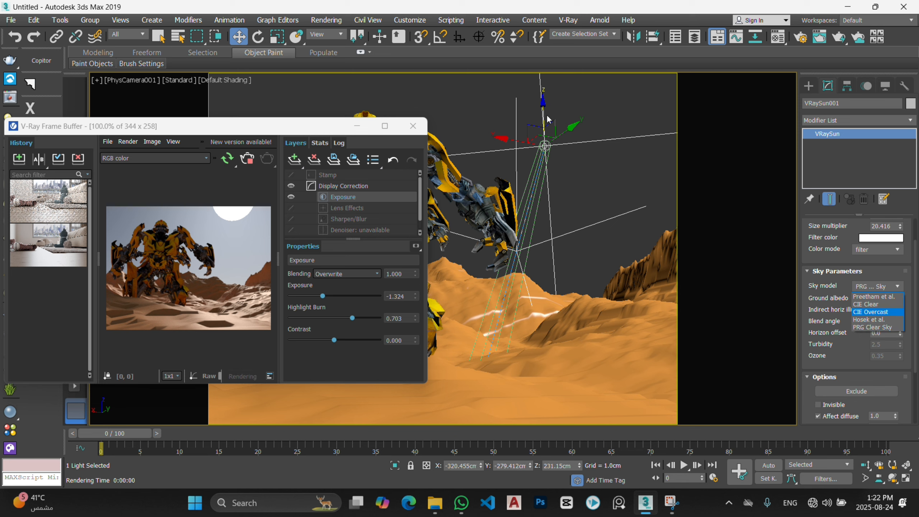
{"action": "left_click_drag", "start_coordinate": [545, 117], "coordinate": [543, 340]}
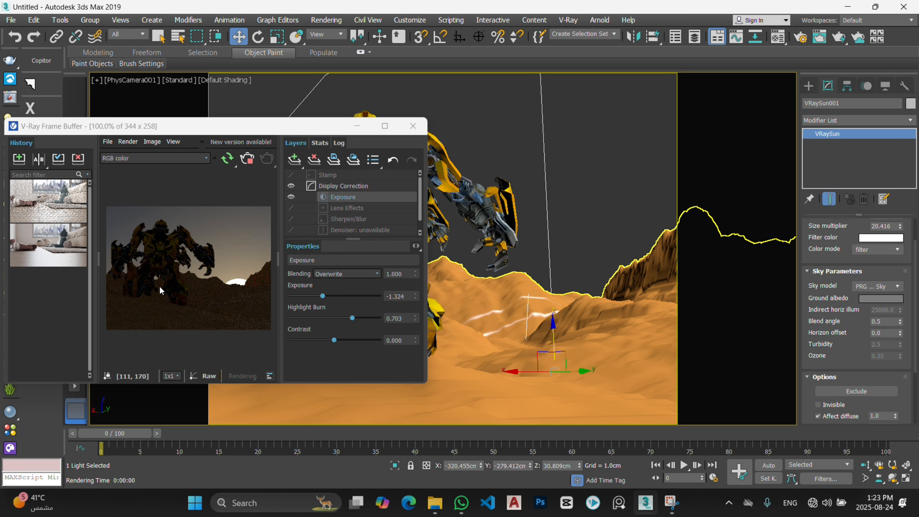
{"action": "scroll", "coordinate": [235, 281], "scroll_direction": "up", "scroll_amount": 2}
{"action": "scroll", "coordinate": [229, 268], "scroll_direction": "down", "scroll_amount": 1}
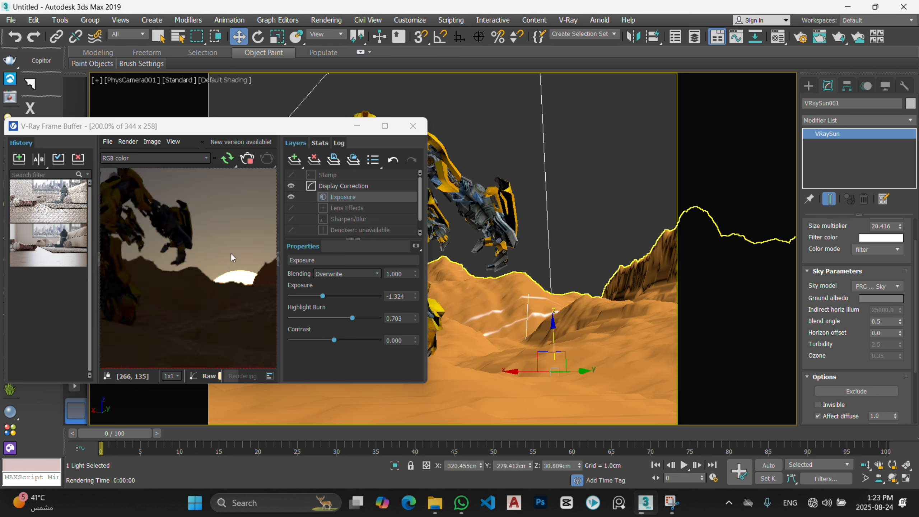
- Try the Preetham et al., CIE Clear and CIE Overcast sky models on the V-Ray sun
{"action": "left_click", "coordinate": [869, 286]}
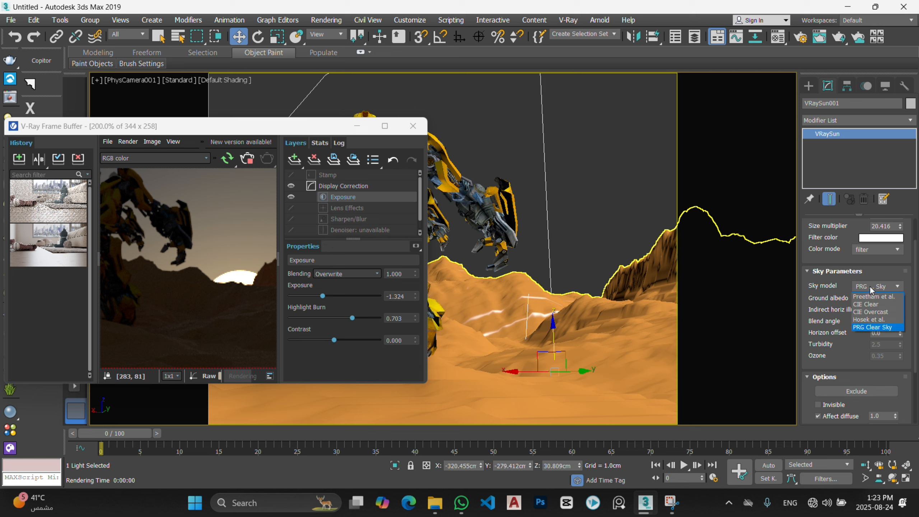
{"action": "left_click", "coordinate": [873, 298]}
{"action": "scroll", "coordinate": [216, 228], "scroll_direction": "down", "scroll_amount": 1}
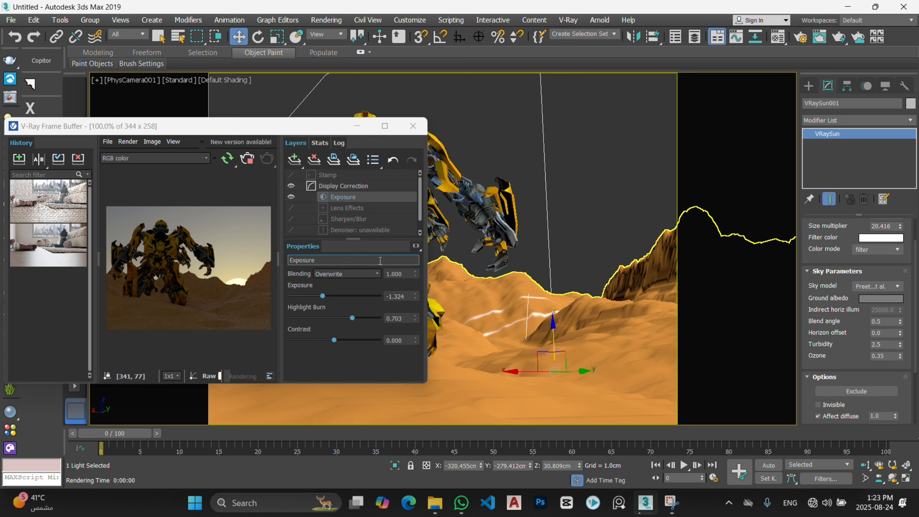
{"action": "left_click", "coordinate": [868, 287]}
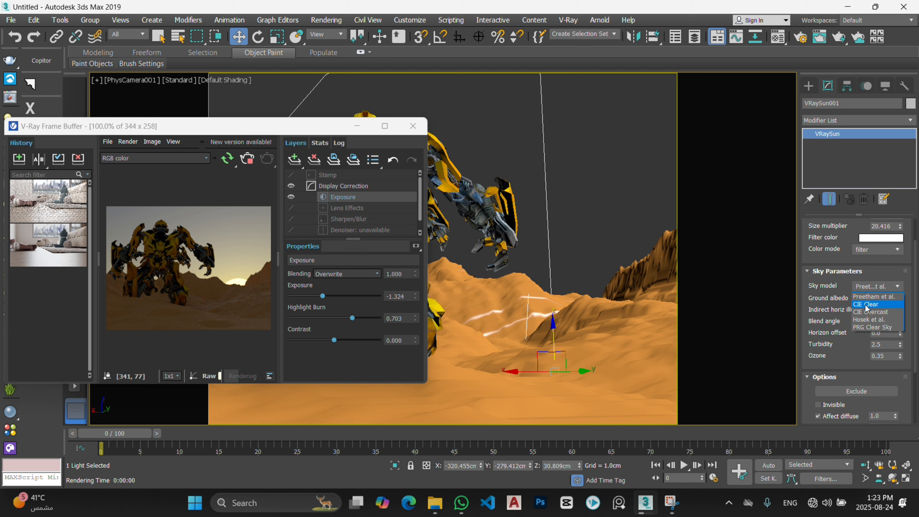
{"action": "left_click", "coordinate": [867, 305]}
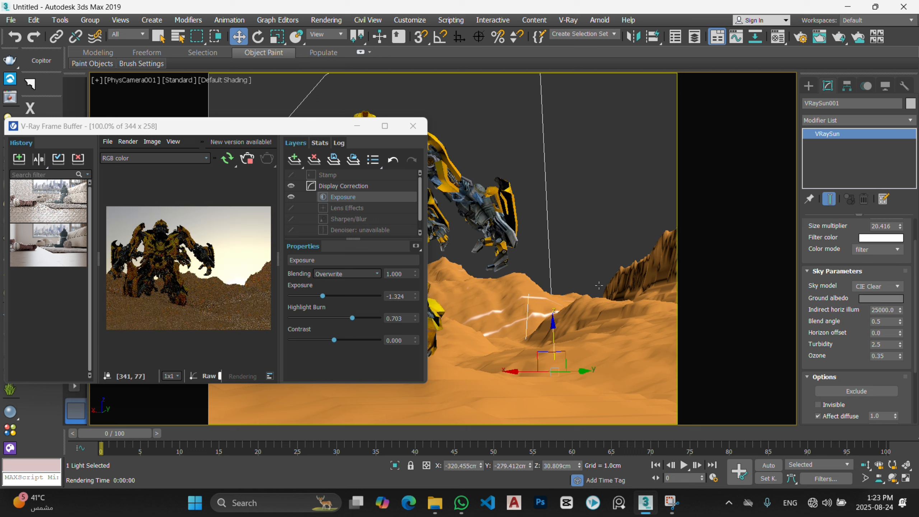
{"action": "left_click", "coordinate": [882, 287]}
{"action": "left_click", "coordinate": [867, 312]}
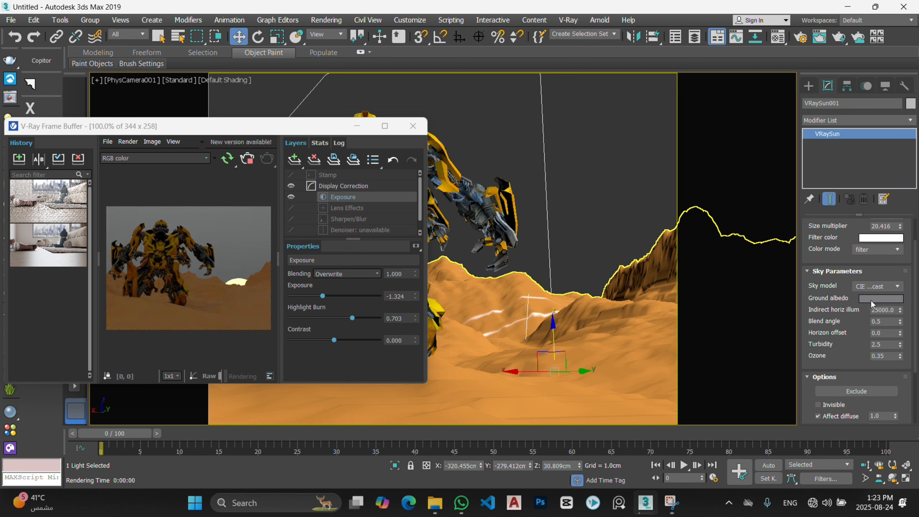
- Try the Hosek et al. sky model, and switch the V-Ray sun back to PRG Clear Sky
{"action": "left_click", "coordinate": [878, 288]}
{"action": "left_click", "coordinate": [869, 319]}
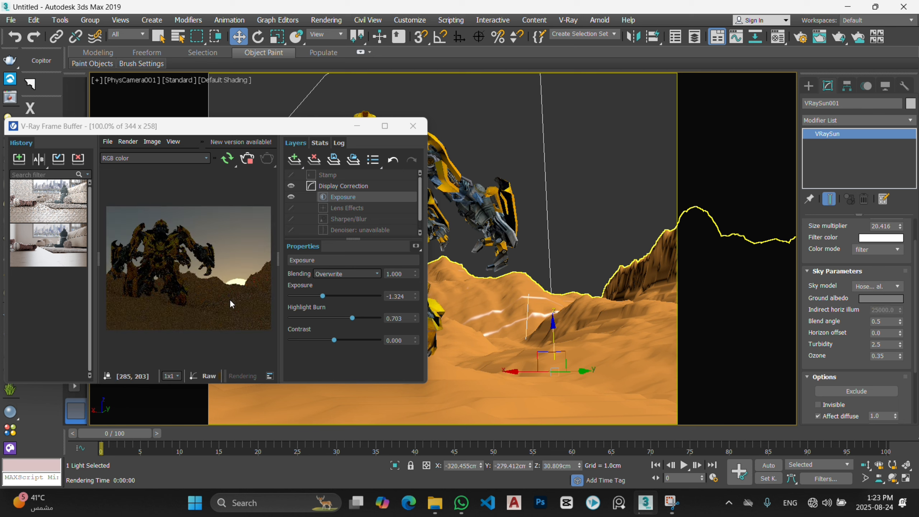
{"action": "left_click", "coordinate": [884, 286]}
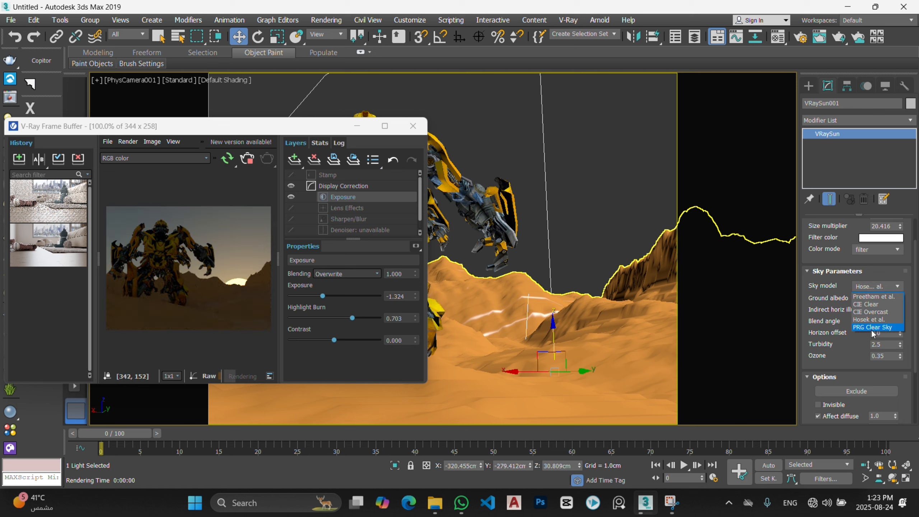
{"action": "left_click", "coordinate": [870, 320]}
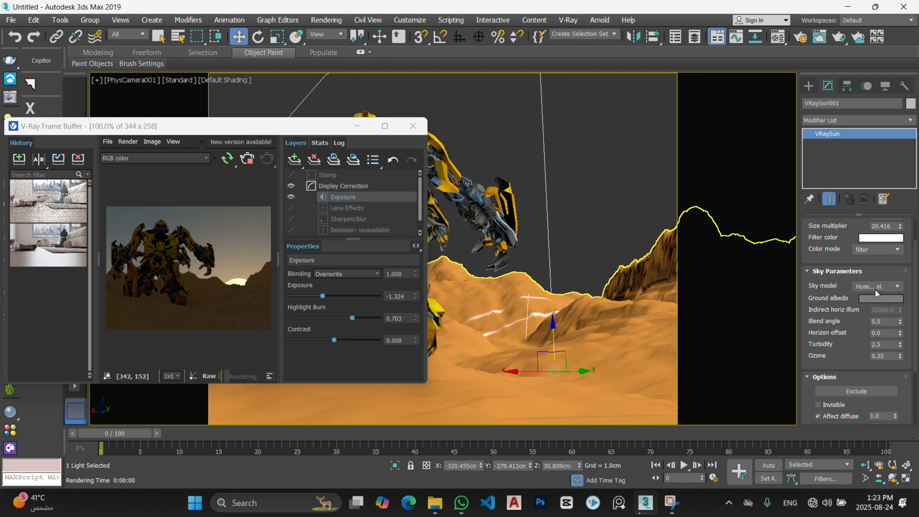
{"action": "left_click", "coordinate": [874, 288]}
{"action": "left_click", "coordinate": [874, 328]}
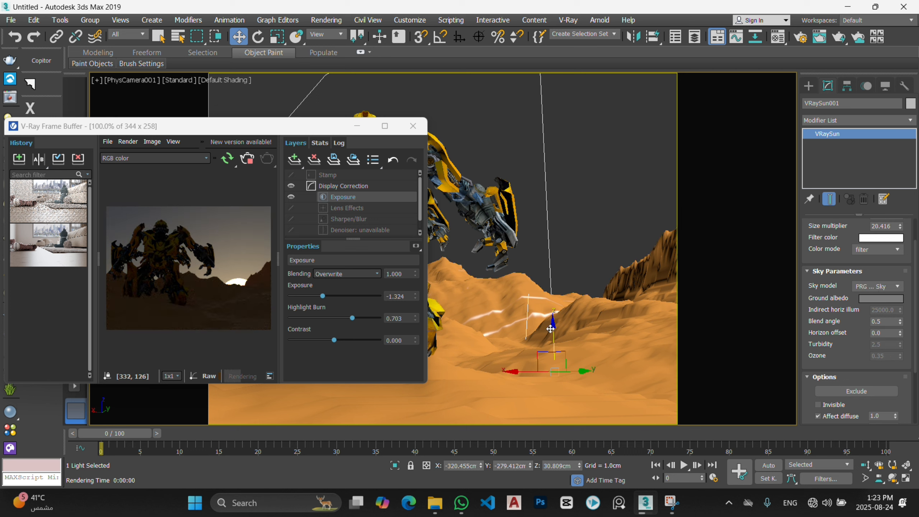
- Raise the V-Ray sun high above the hills and hide the terrain plane
{"action": "left_click_drag", "start_coordinate": [554, 328], "coordinate": [552, 283]}
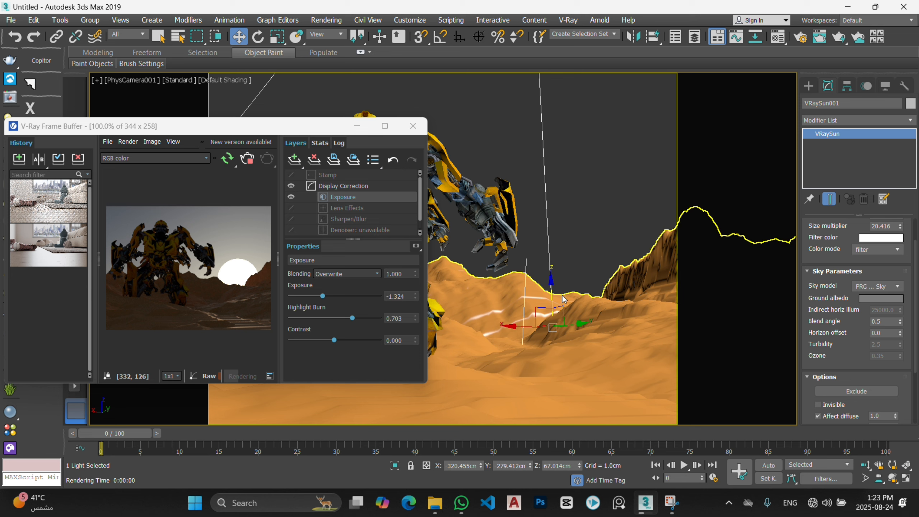
{"action": "left_click_drag", "start_coordinate": [550, 283], "coordinate": [541, 135]}
{"action": "left_click", "coordinate": [582, 280]}
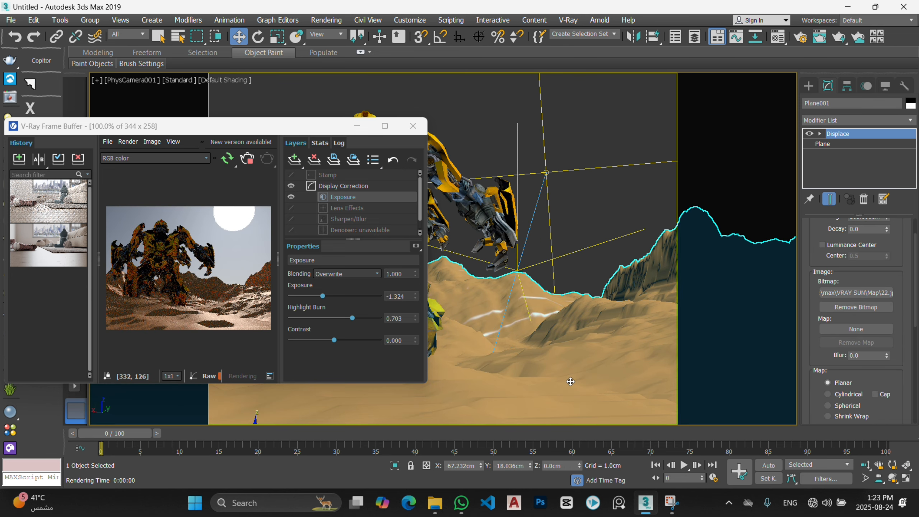
{"action": "right_click", "coordinate": [583, 275]}
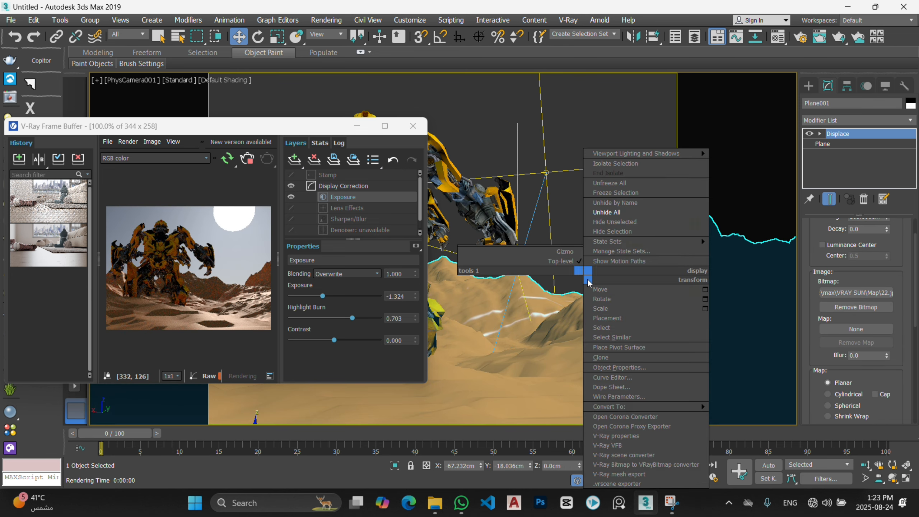
{"action": "left_click", "coordinate": [629, 231]}
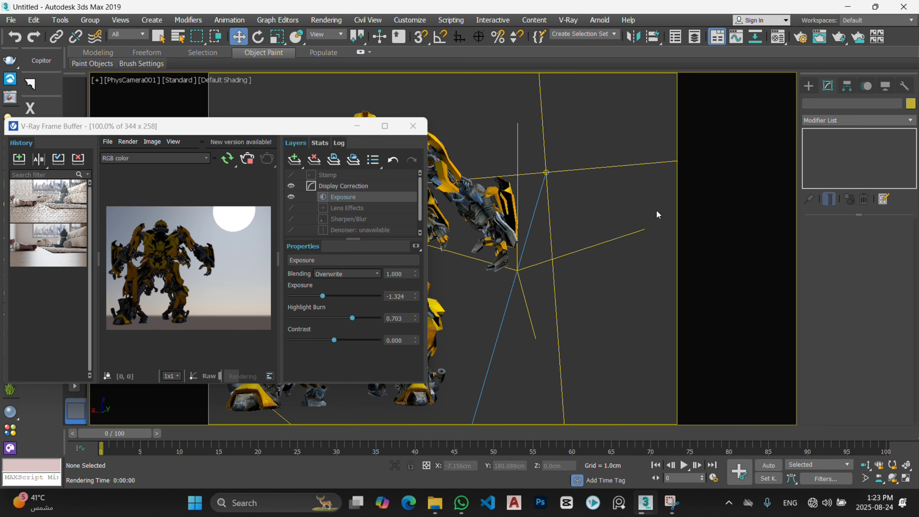
- Increase the V-Ray sun's sky blend angle to about 6.02
{"action": "left_click", "coordinate": [546, 173]}
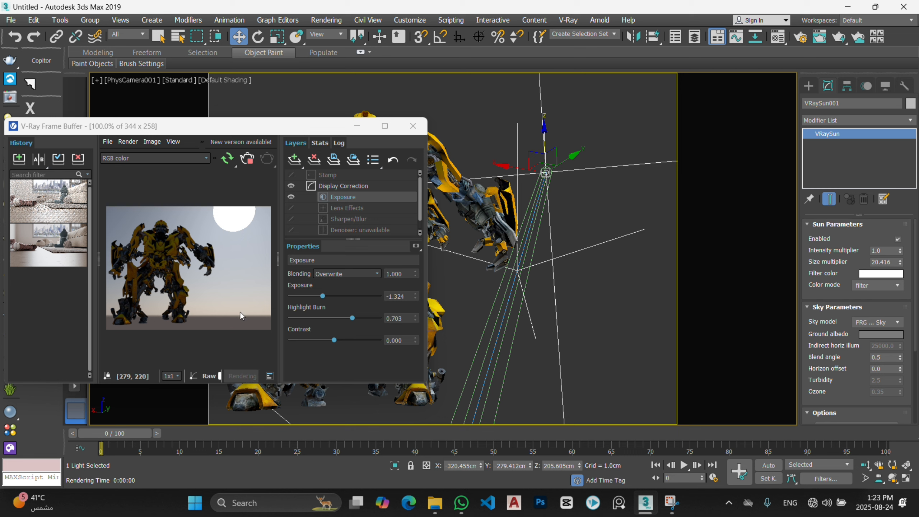
{"action": "left_click_drag", "start_coordinate": [900, 360], "coordinate": [877, 249]}
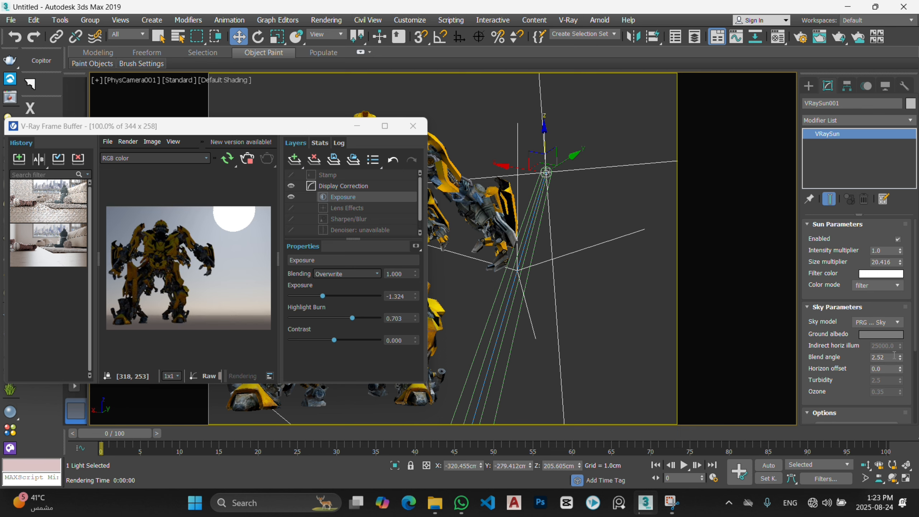
{"action": "left_click_drag", "start_coordinate": [900, 360], "coordinate": [834, 243]}
{"action": "right_click", "coordinate": [835, 243]}
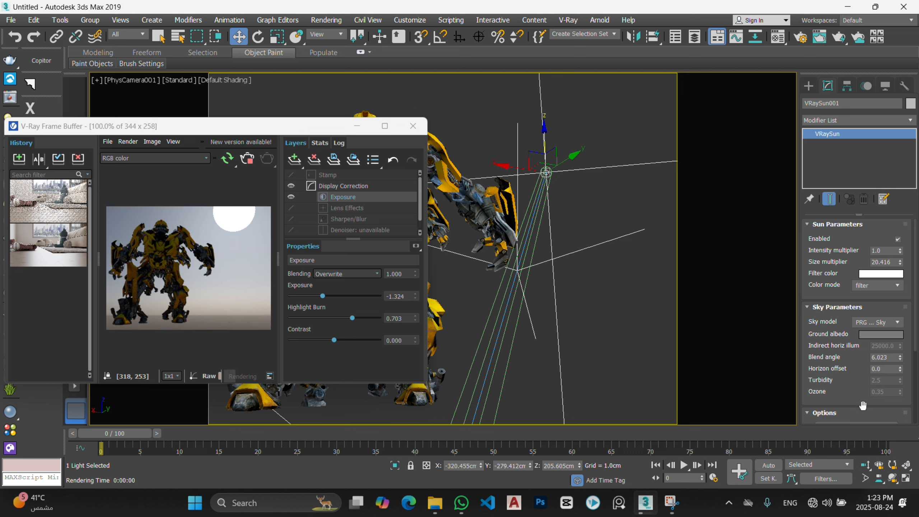
- Unhide all objects to bring the terrain plane back into the scene
{"action": "scroll", "coordinate": [835, 369], "scroll_direction": "down", "scroll_amount": 5}
{"action": "right_click", "coordinate": [563, 225]}
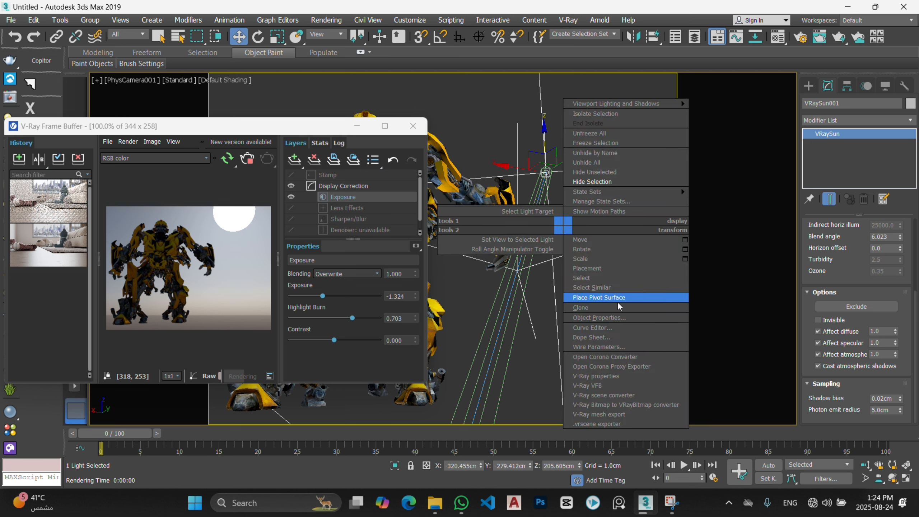
{"action": "left_click", "coordinate": [614, 163]}
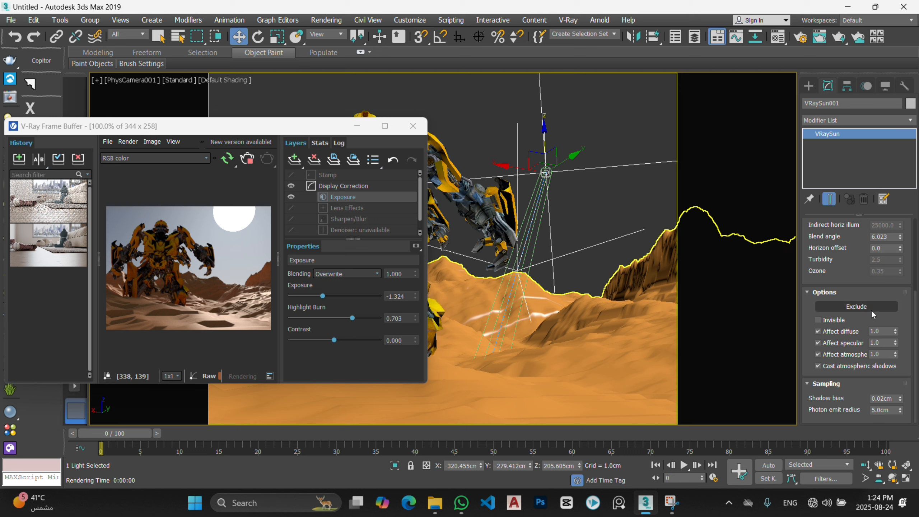
- Try the V-Ray sun's Invisible option on and off, comparing the sun disc in the render
{"action": "left_click", "coordinate": [833, 320]}
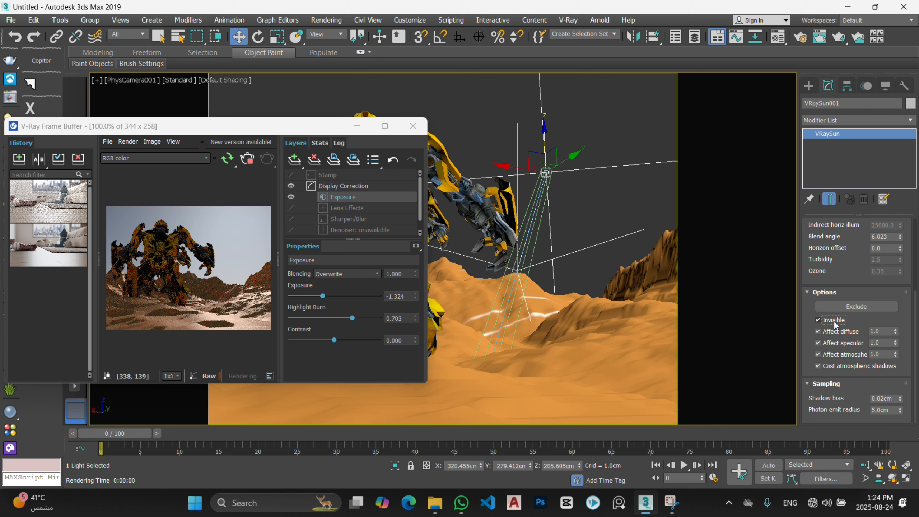
{"action": "left_click", "coordinate": [833, 320]}
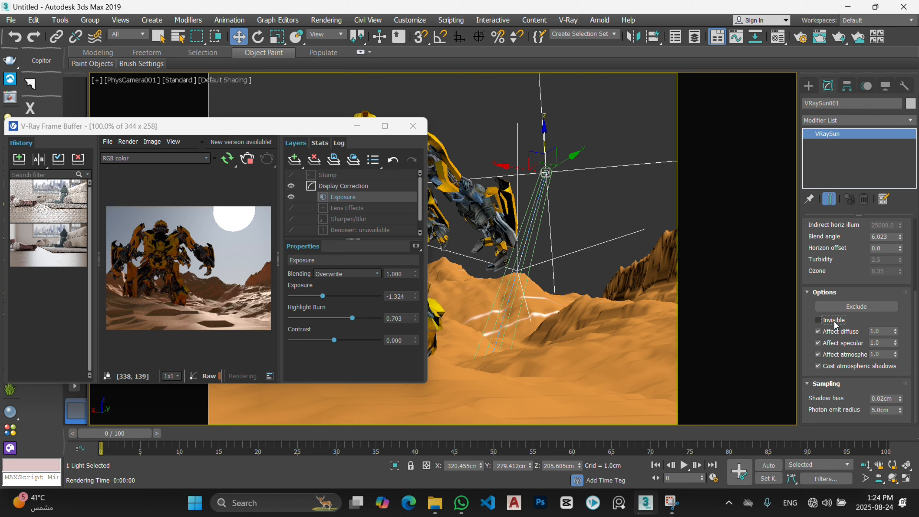
{"action": "left_click", "coordinate": [833, 320]}
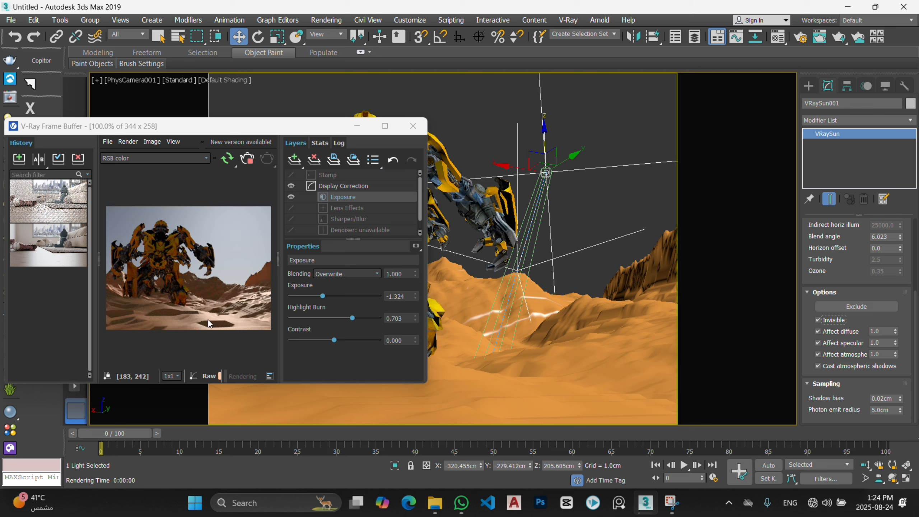
{"action": "left_click", "coordinate": [824, 321]}
- Disable the V-Ray sun to compare the render without it, and enable it again
{"action": "scroll", "coordinate": [847, 300], "scroll_direction": "up", "scroll_amount": 3}
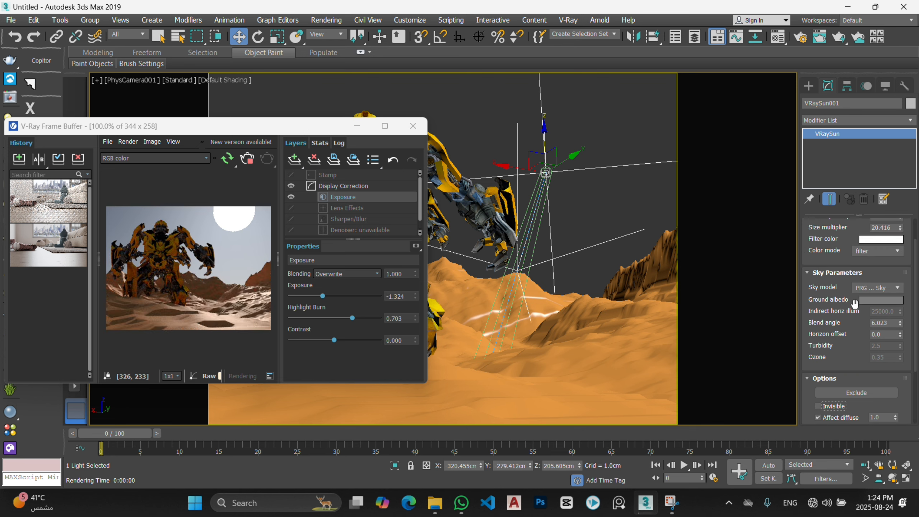
{"action": "left_click", "coordinate": [898, 240]}
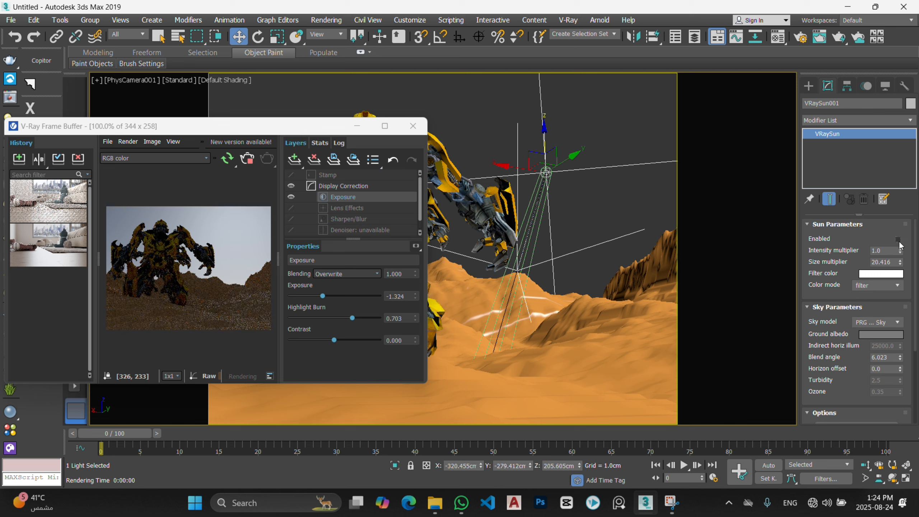
{"action": "left_click", "coordinate": [898, 240]}
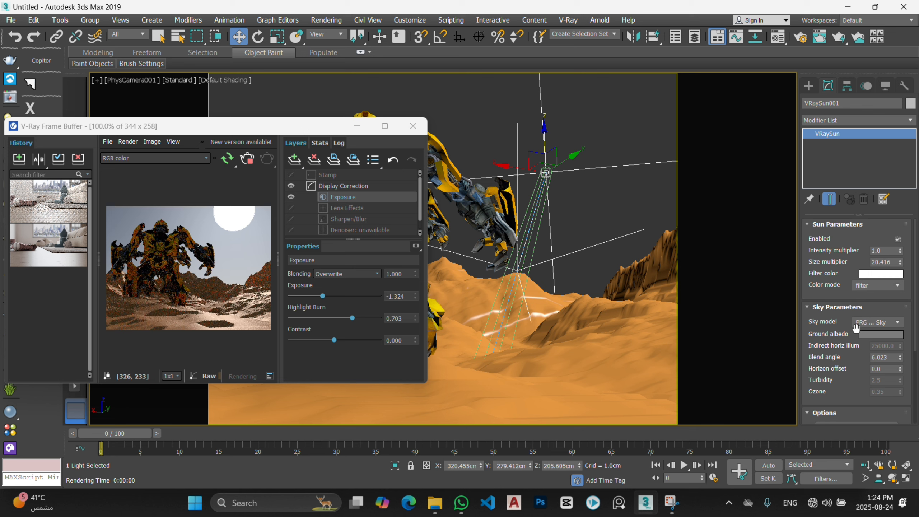
- Toggle the V-Ray sun's invisibility again to compare it with disabling the light, leaving the sun visible
{"action": "scroll", "coordinate": [842, 362], "scroll_direction": "down", "scroll_amount": 3}
{"action": "left_click", "coordinate": [834, 368]}
{"action": "left_click", "coordinate": [835, 368]}
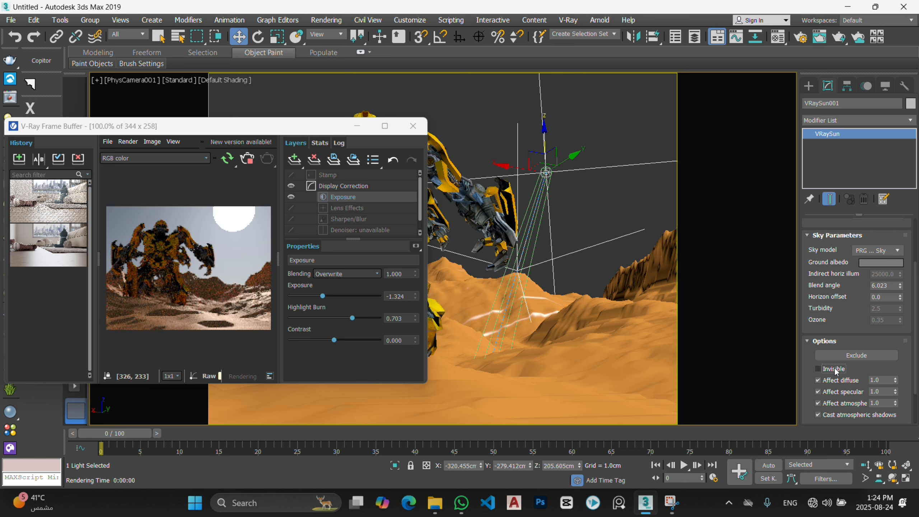
{"action": "left_click", "coordinate": [834, 368]}
{"action": "left_click", "coordinate": [834, 368]}
- Try the V-Ray sun without Affect diffuse and with a diffuse multiplier of 2.83, and reset the multiplier to 1.0
{"action": "scroll", "coordinate": [838, 350], "scroll_direction": "down", "scroll_amount": 1}
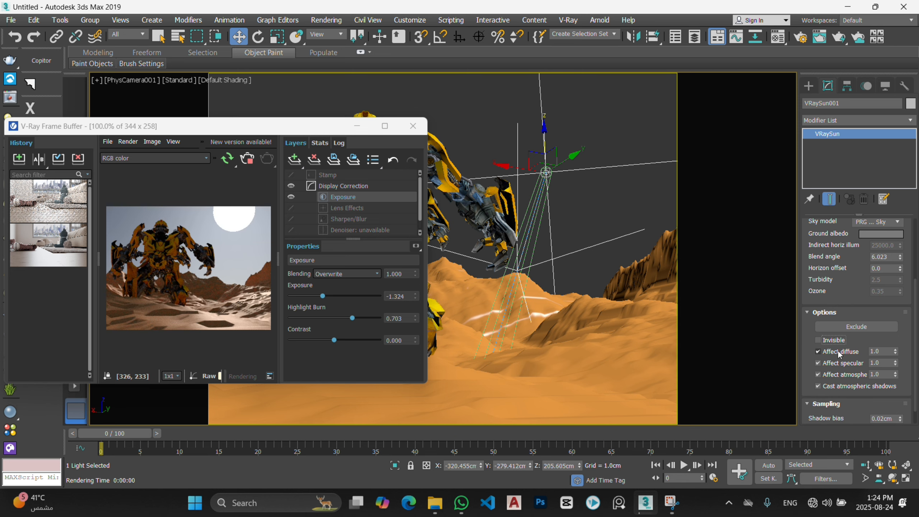
{"action": "left_click", "coordinate": [837, 350]}
{"action": "left_click", "coordinate": [838, 350]}
{"action": "left_click_drag", "start_coordinate": [896, 351], "coordinate": [852, 261]}
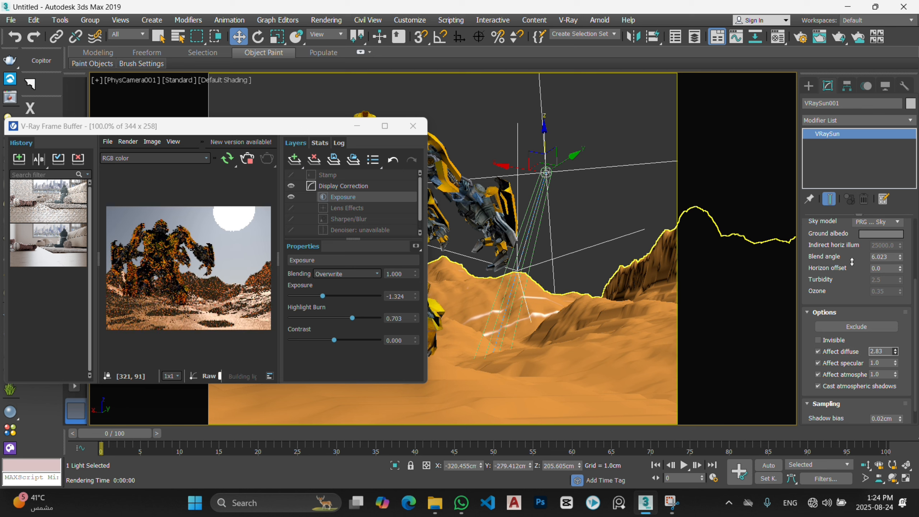
{"action": "right_click", "coordinate": [894, 352]}
- Try the V-Ray sun without Affect specular and with a specular multiplier of 1.73, and reset the multiplier to 1.0
{"action": "left_click", "coordinate": [817, 363]}
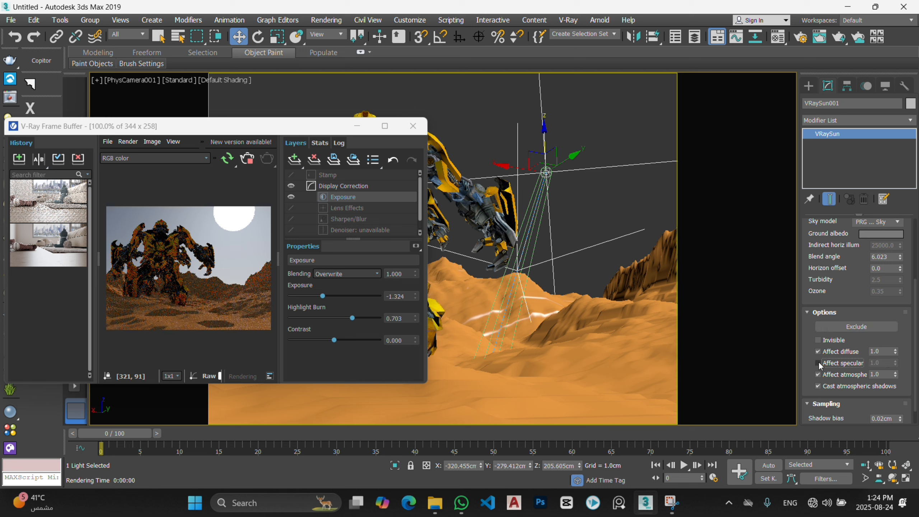
{"action": "left_click", "coordinate": [818, 362]}
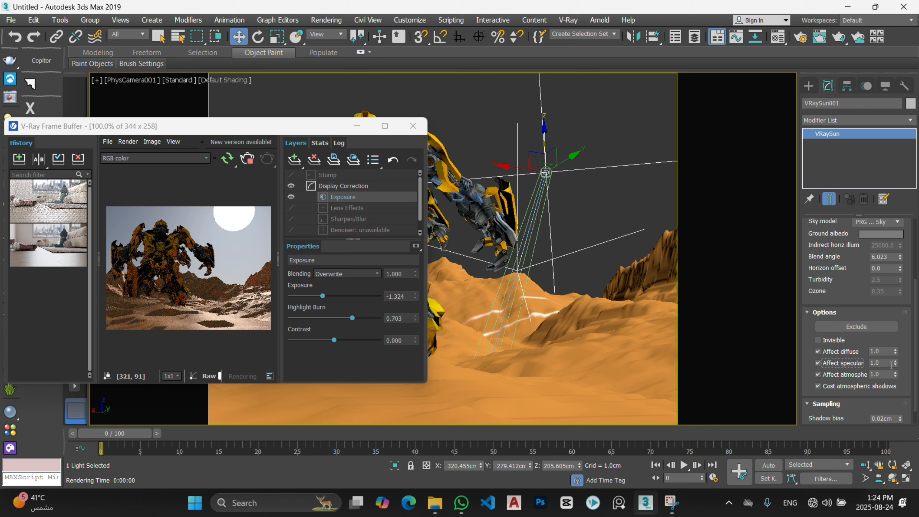
{"action": "left_click_drag", "start_coordinate": [895, 363], "coordinate": [886, 328]}
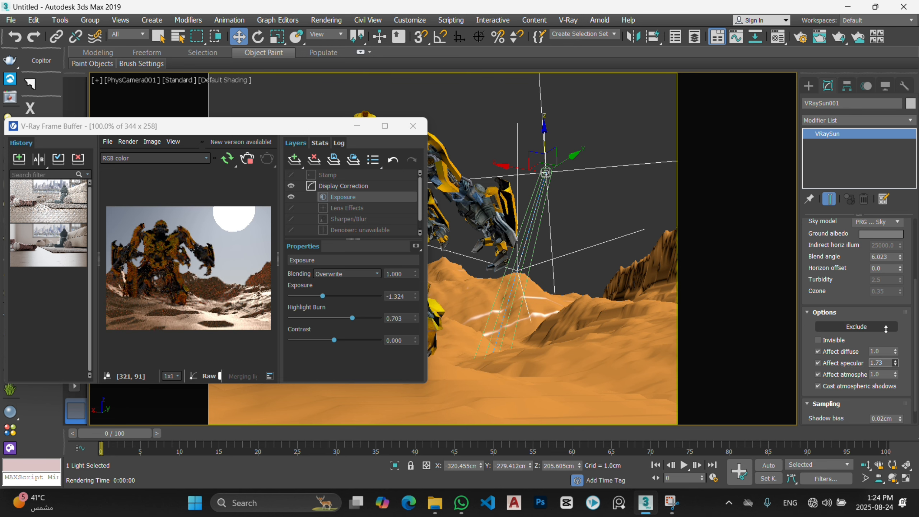
{"action": "right_click", "coordinate": [895, 364]}
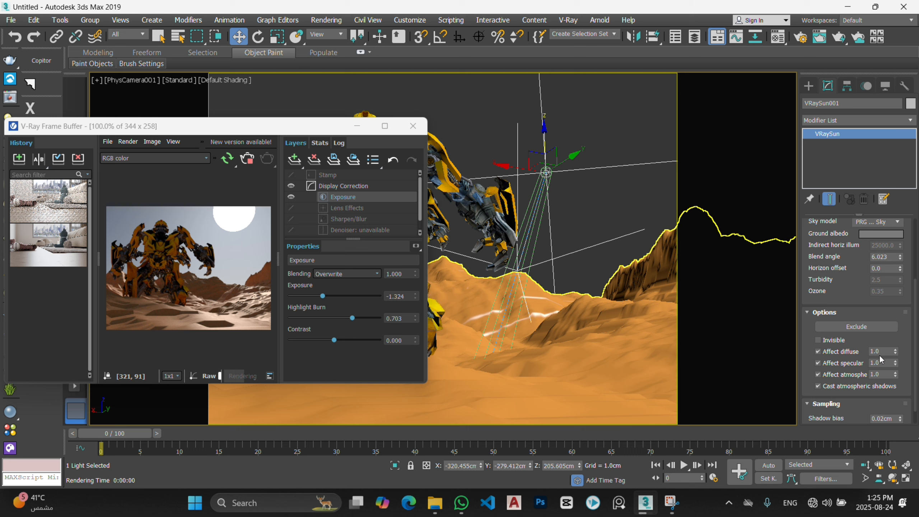
- Lower the V-Ray sun to a height of about 122 cm, just above the hills
{"action": "scroll", "coordinate": [871, 378], "scroll_direction": "up", "scroll_amount": 5}
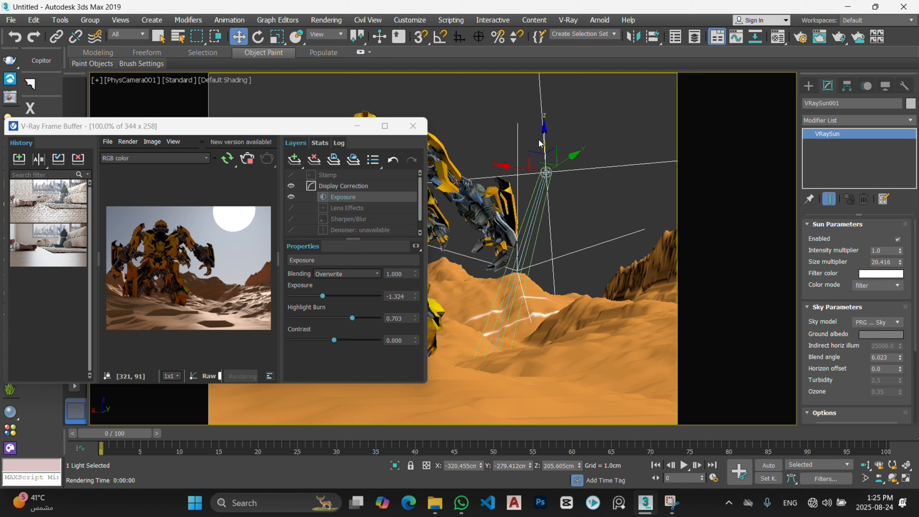
{"action": "left_click_drag", "start_coordinate": [543, 144], "coordinate": [539, 236]}
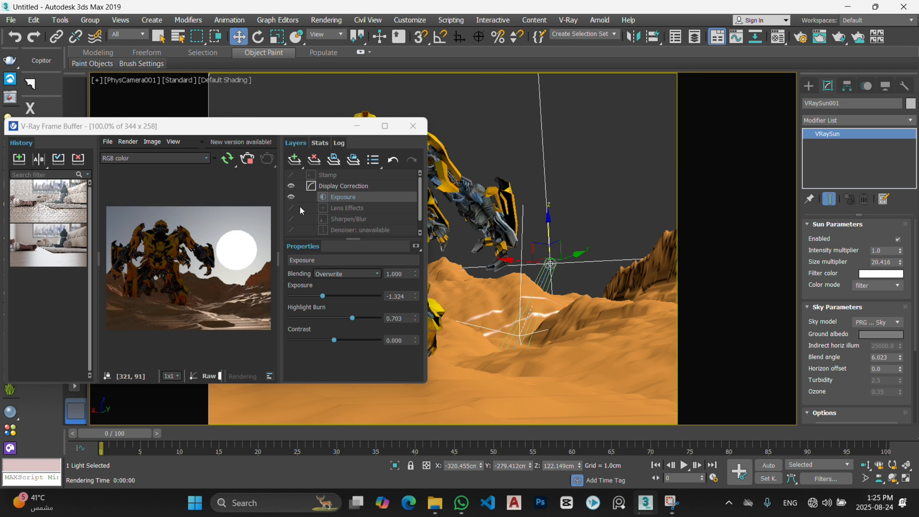
- Enable bloom/glare in the render's Lens Effects layer with size about 11.9 and intensity about 1.9
{"action": "left_click", "coordinate": [340, 207]}
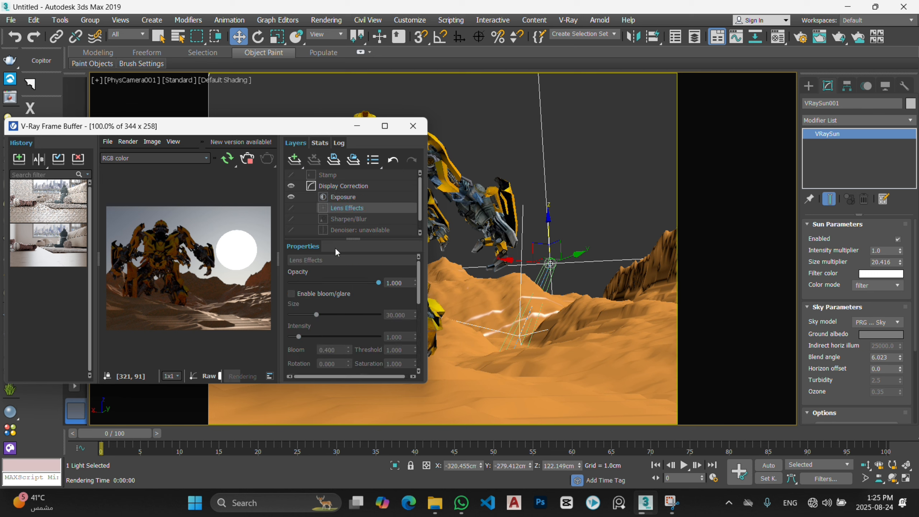
{"action": "left_click", "coordinate": [290, 293]}
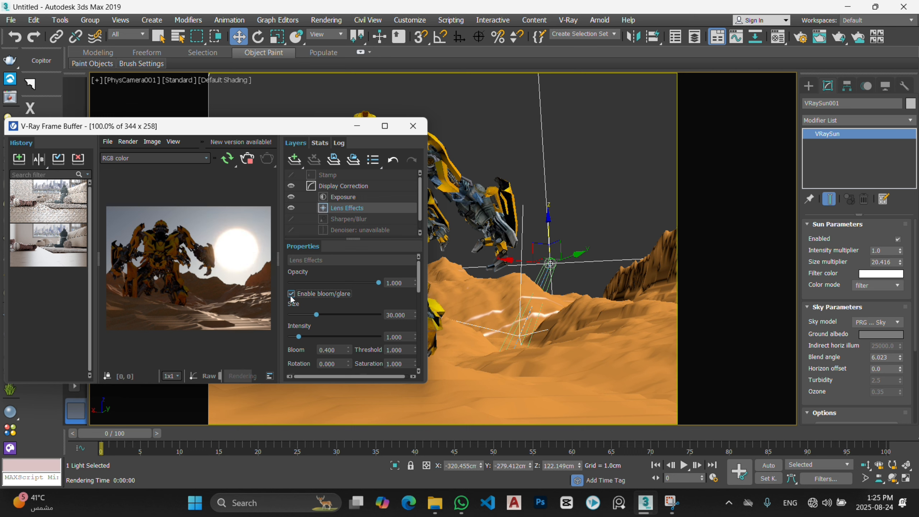
{"action": "left_click_drag", "start_coordinate": [309, 315], "coordinate": [308, 337]}
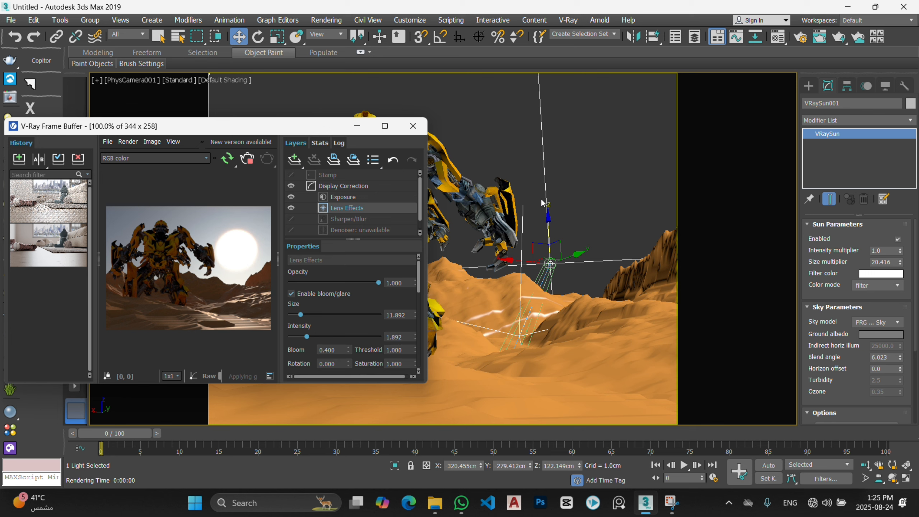
- Raise the V-Ray sun to a height of about 203 cm, high above the hills
{"action": "left_click", "coordinate": [548, 238]}
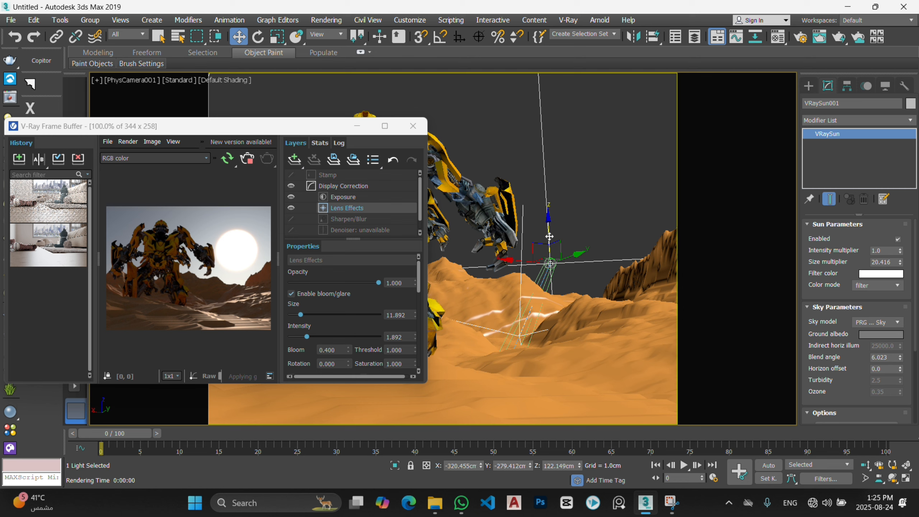
{"action": "left_click_drag", "start_coordinate": [548, 236], "coordinate": [549, 138]}
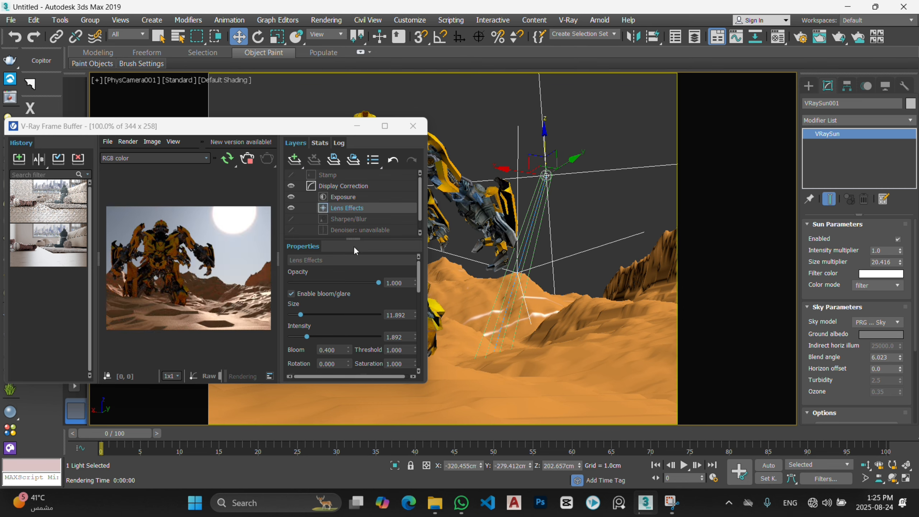
- Maximize the V-Ray Frame Buffer and examine the whole desert render at 50% zoom
{"action": "scroll", "coordinate": [160, 271], "scroll_direction": "up", "scroll_amount": 1}
{"action": "scroll", "coordinate": [160, 272], "scroll_direction": "down", "scroll_amount": 1}
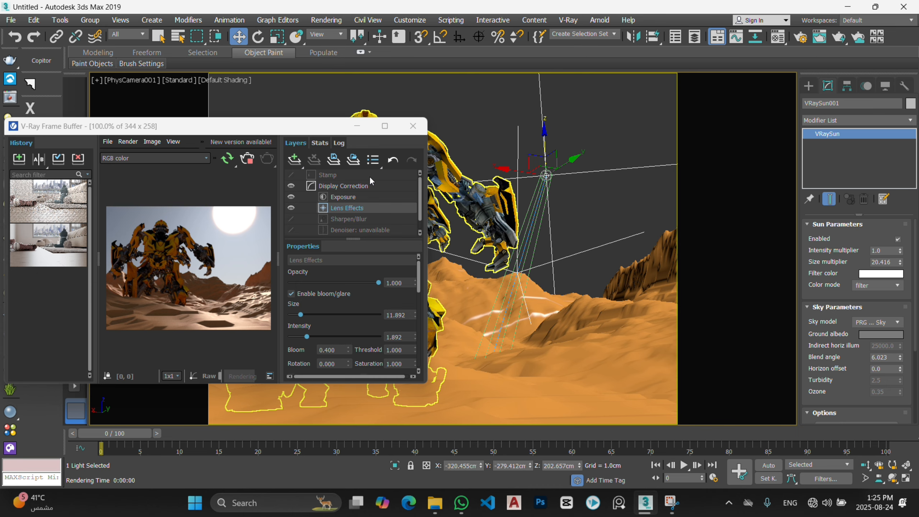
{"action": "left_click", "coordinate": [385, 125]}
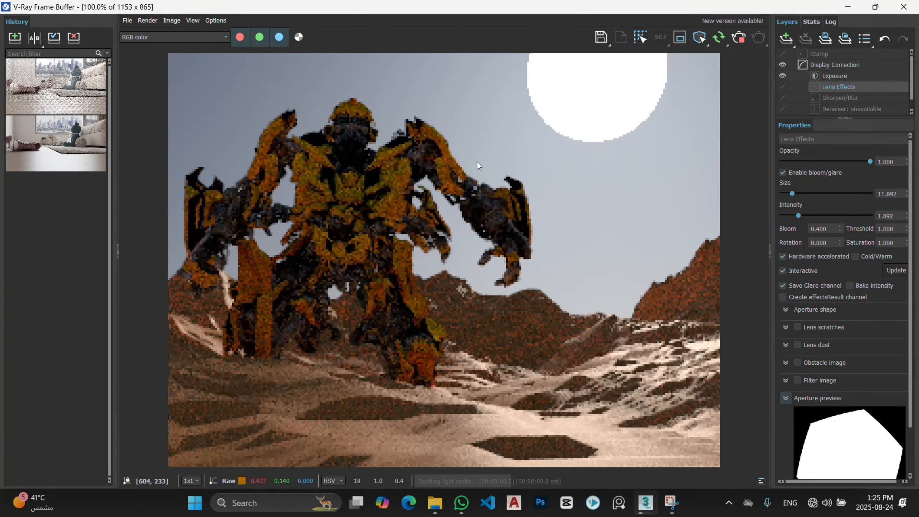
{"action": "scroll", "coordinate": [502, 188], "scroll_direction": "down", "scroll_amount": 1}
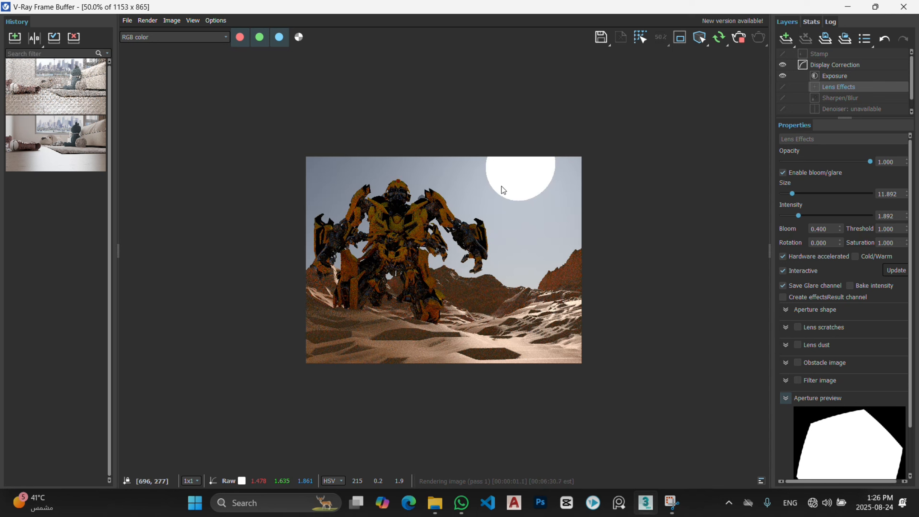